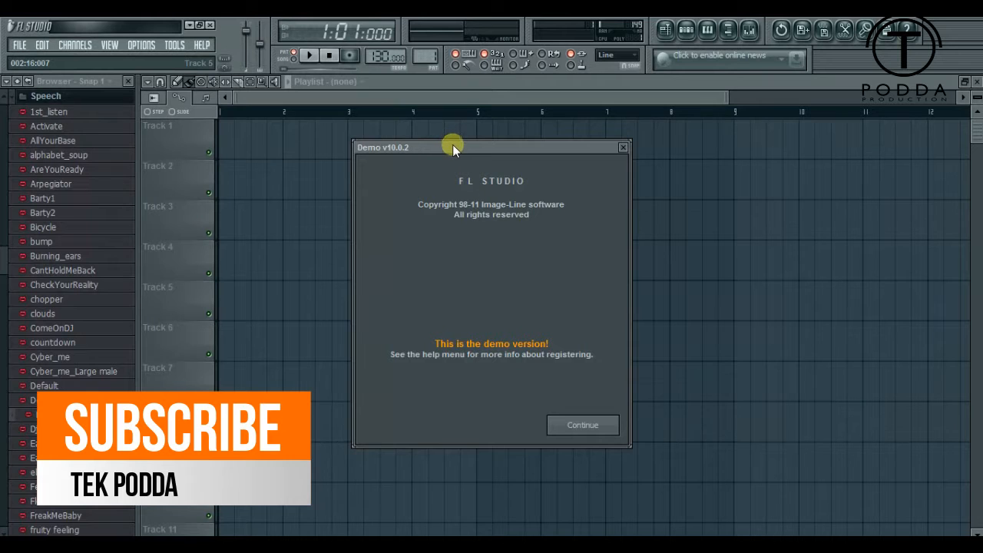
# - Dismiss the demo version notice and close the Fruity Limiter window over the playlist
pyautogui.moveTo(452, 148); pyautogui.dragTo(506, 182)
pyautogui.click(651, 461)
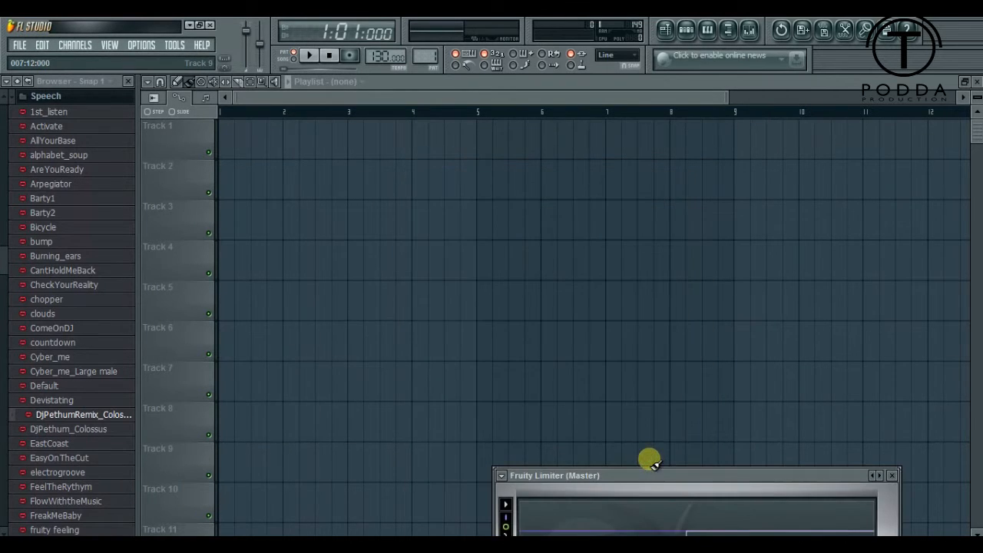
pyautogui.moveTo(648, 474); pyautogui.dragTo(419, 162)
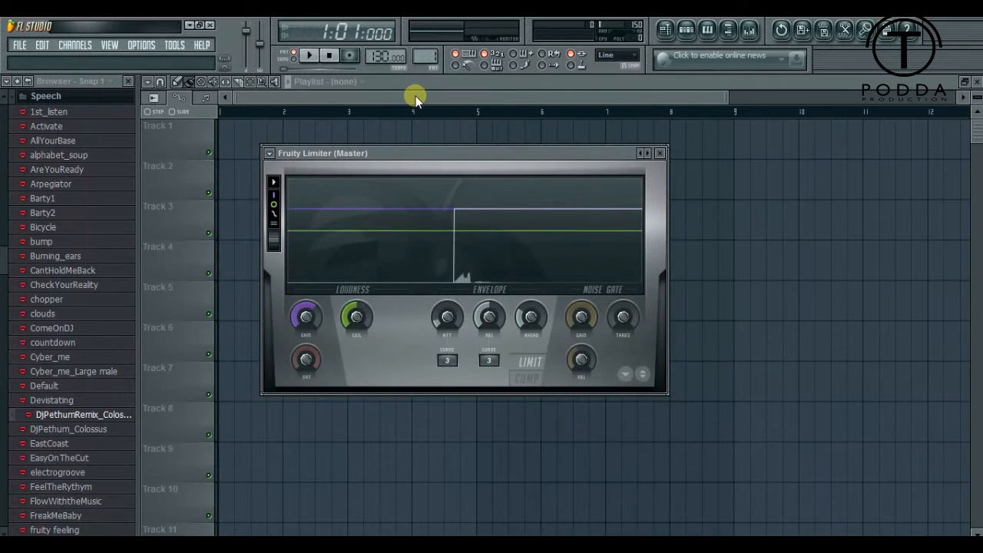
pyautogui.click(414, 98)
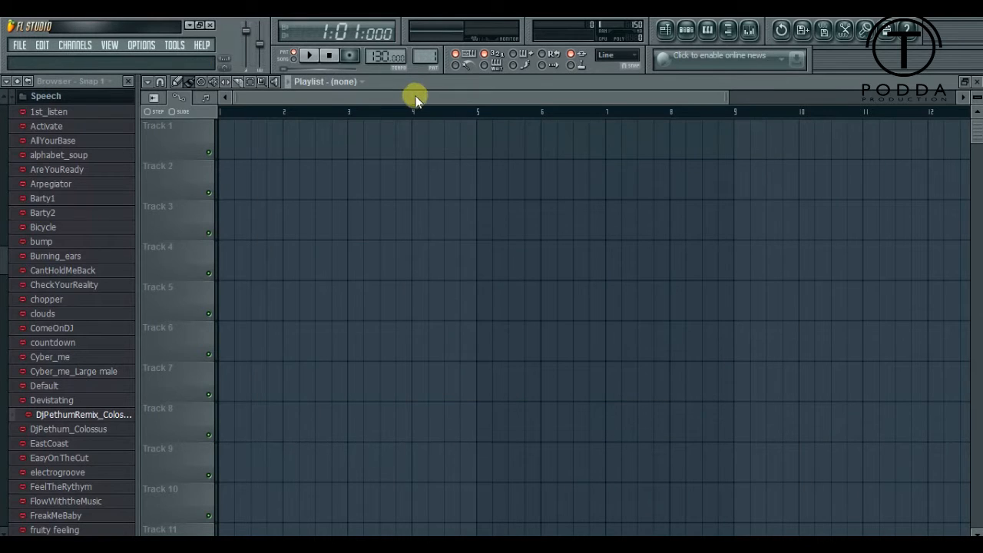
# - Collapse the browser's folder structure and expand the Speech folder to view its presets
pyautogui.click(25, 83)
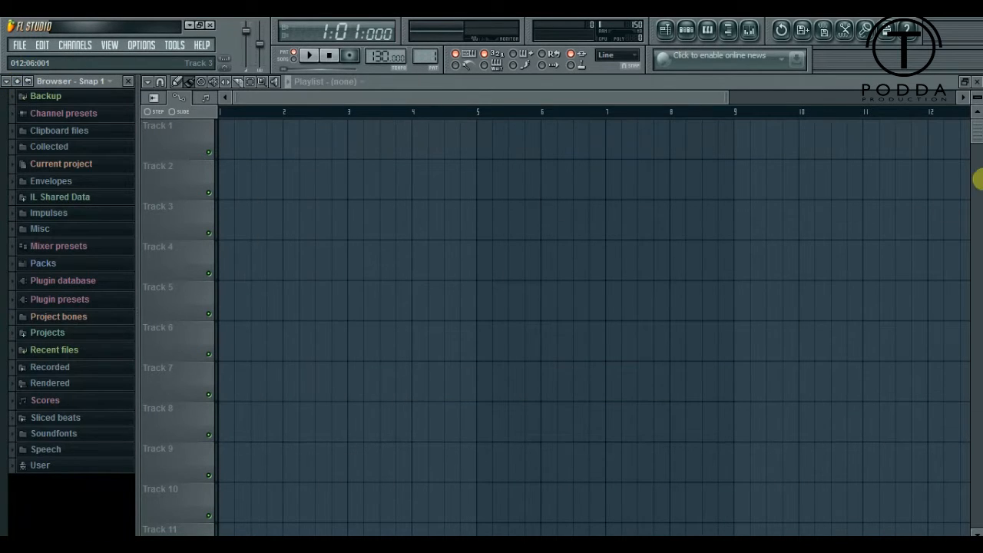
pyautogui.moveTo(979, 125)
pyautogui.mouseDown()
pyautogui.moveTo(979, 172)
pyautogui.moveTo(980, 131)
pyautogui.mouseUp()
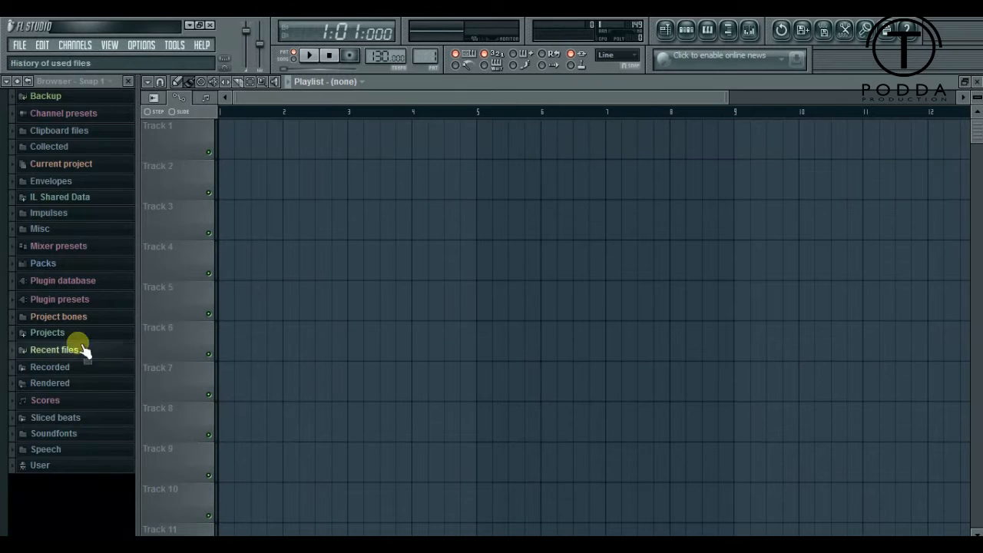
pyautogui.click(66, 452)
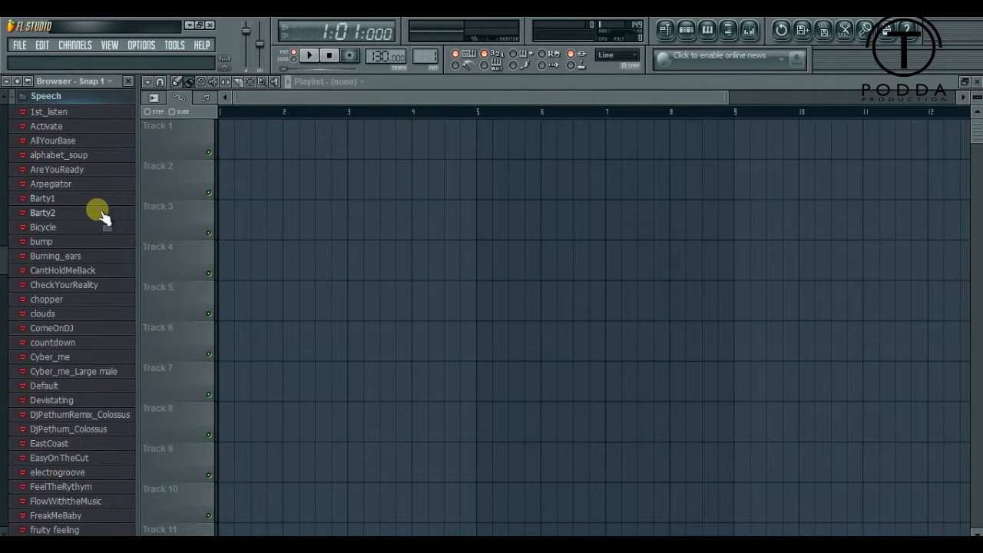
pyautogui.scroll(-3, 97, 211)
pyautogui.scroll(7, 98, 215)
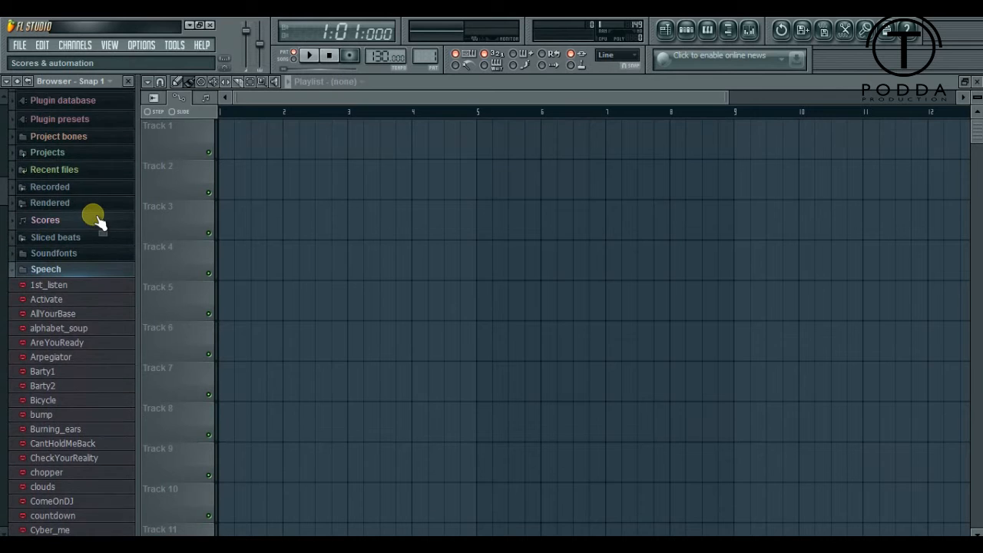
pyautogui.scroll(-4, 96, 218)
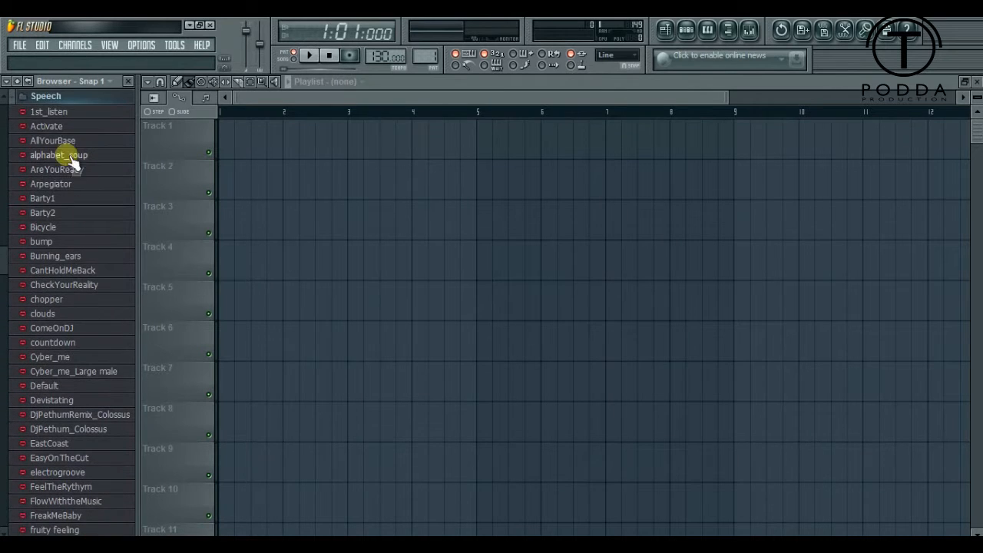
# - Preview the 1st_listen, Activate, AllYourBase, Arpegiator, Bicycle and CantHoldMeBack speech presets
pyautogui.click(48, 113)
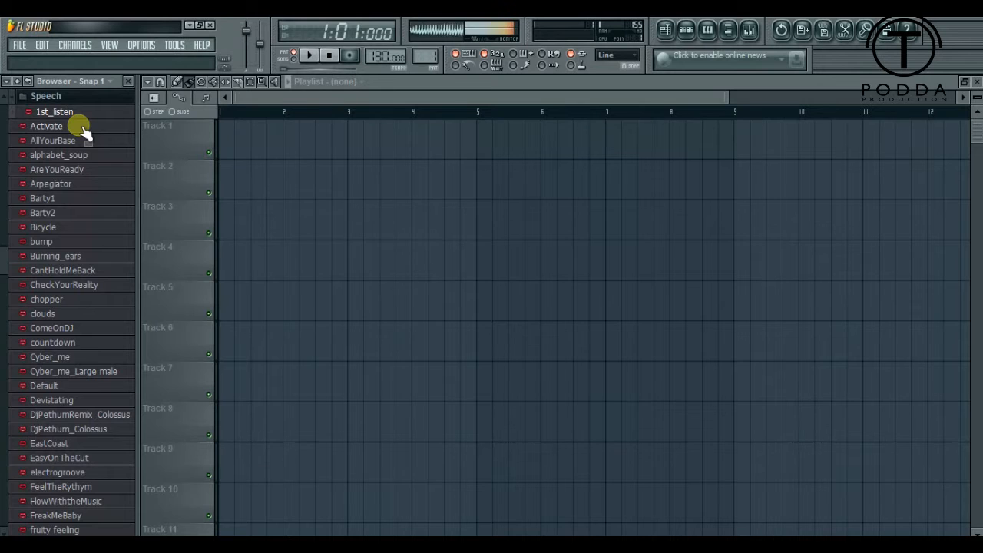
pyautogui.click(80, 127)
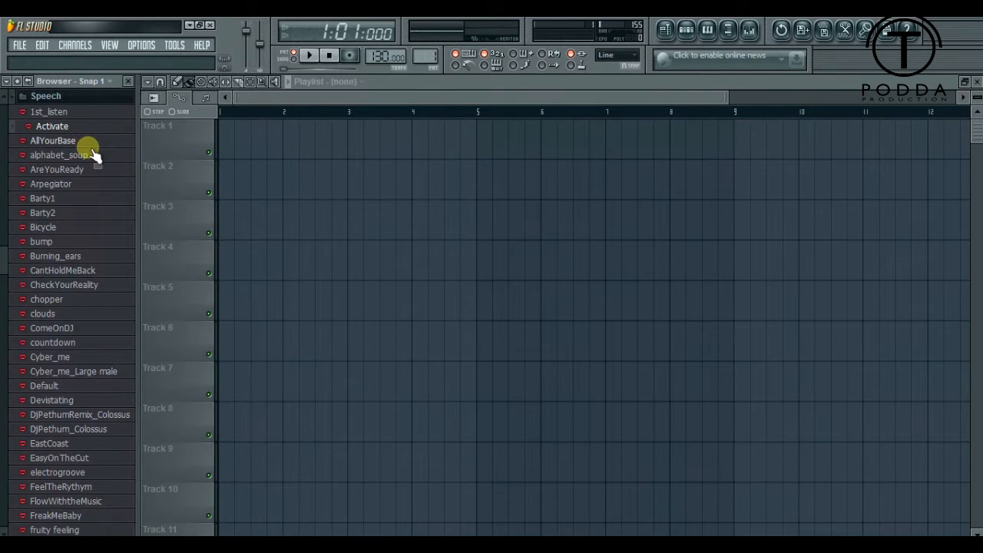
pyautogui.click(86, 143)
pyautogui.click(86, 189)
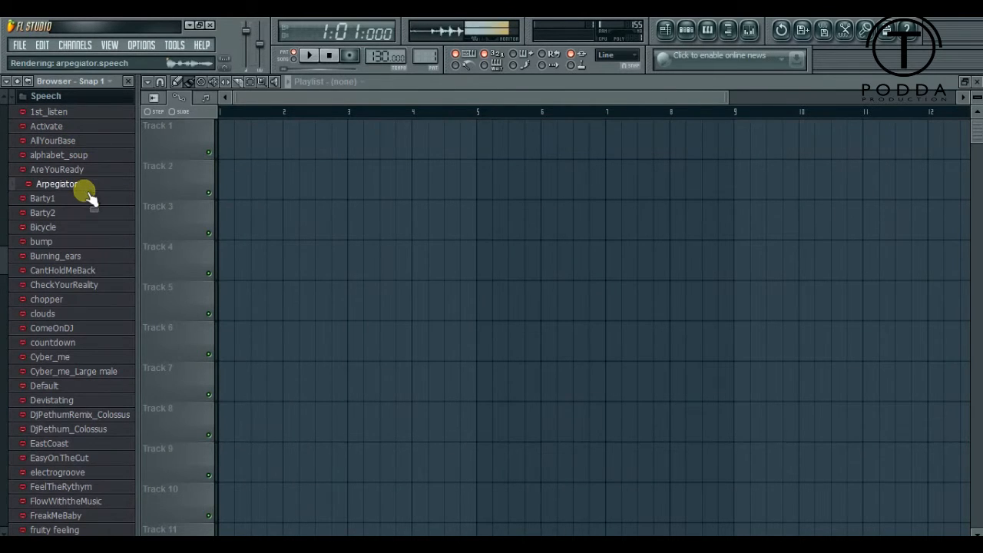
pyautogui.click(90, 227)
pyautogui.click(103, 273)
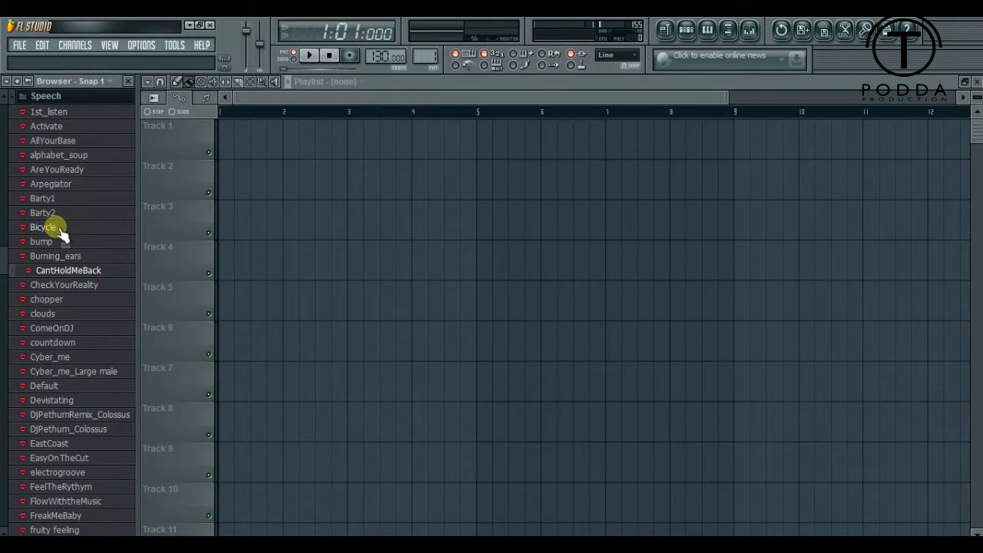
# - Look through the remaining speech presets and preview the two DJ-name presets that use the Colossus voice
pyautogui.scroll(-2, 75, 316)
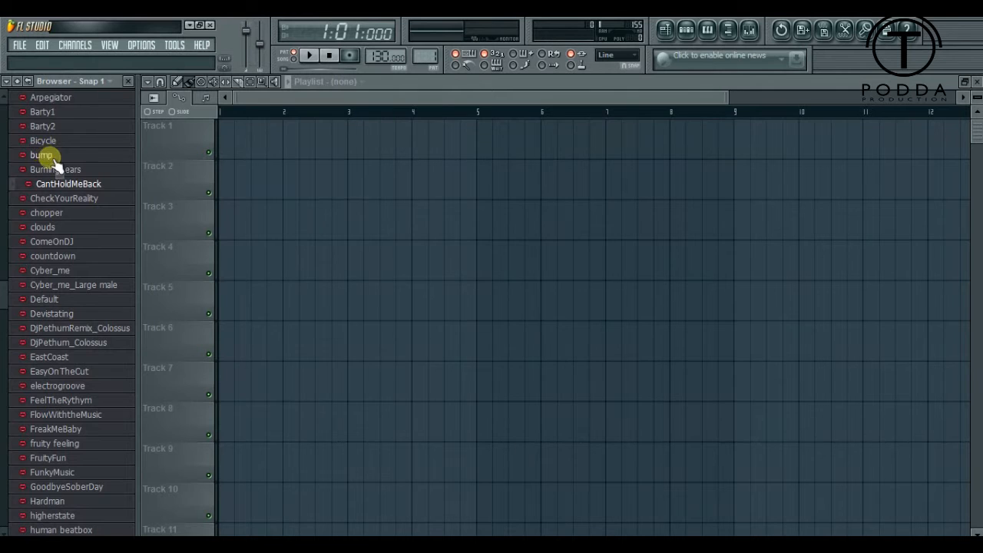
pyautogui.scroll(-3, 34, 181)
pyautogui.scroll(-3, 70, 255)
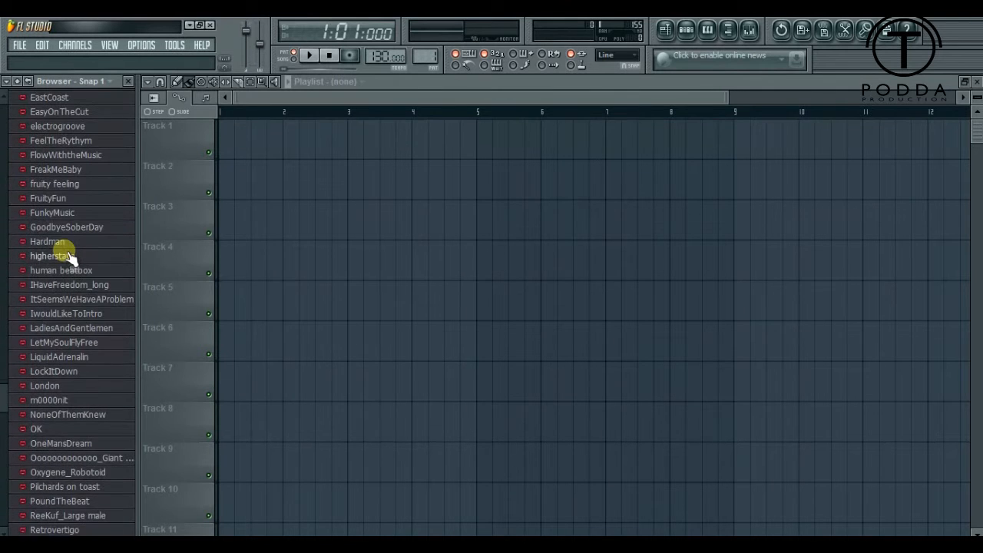
pyautogui.scroll(-5, 68, 254)
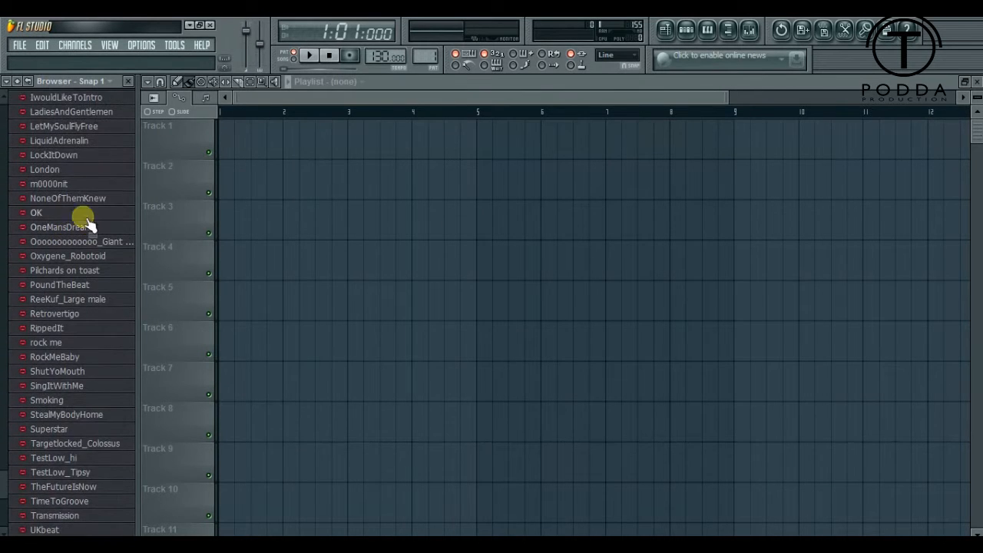
pyautogui.scroll(-2, 66, 162)
pyautogui.scroll(9, 66, 169)
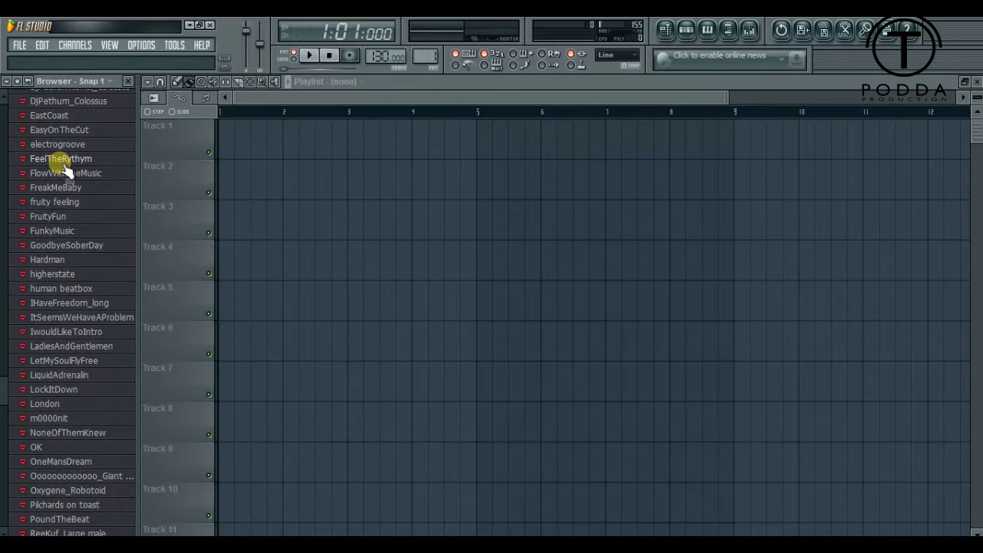
pyautogui.scroll(3, 92, 276)
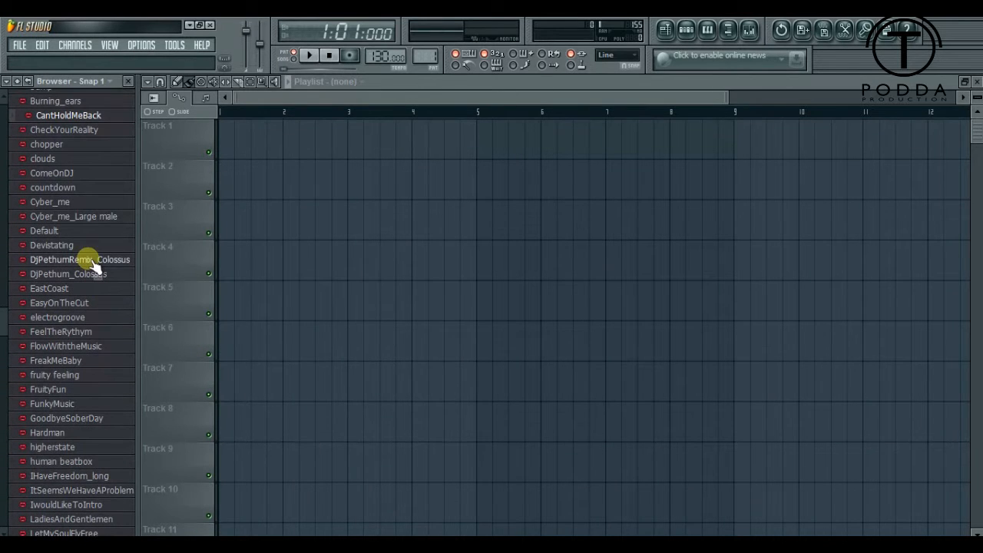
pyautogui.click(96, 276)
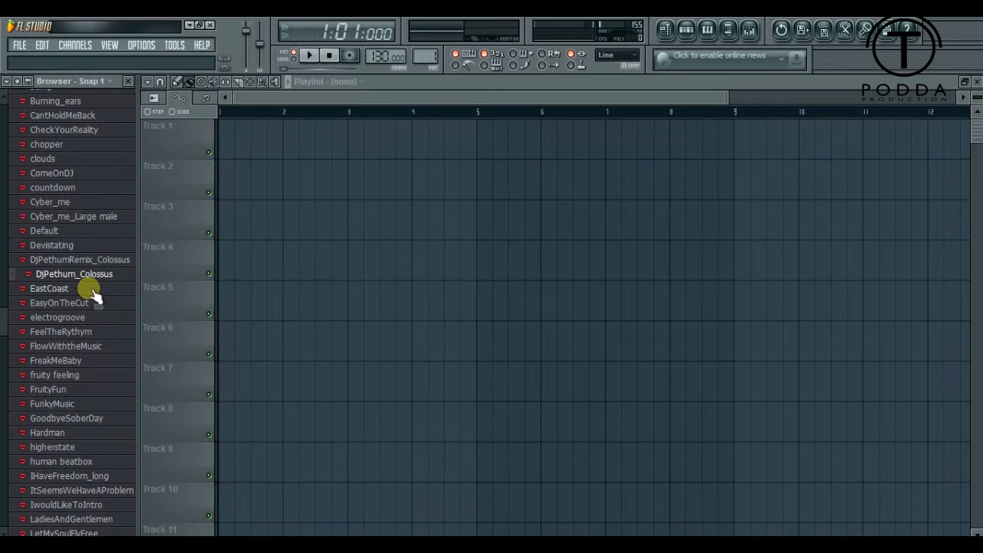
pyautogui.click(83, 261)
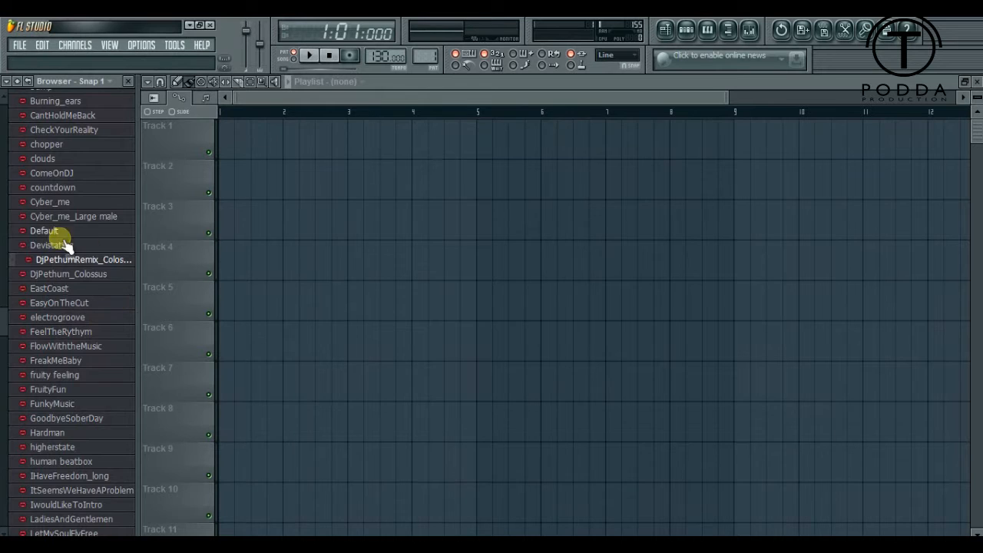
# - Preview the FunkyMusic speech preset and open it in a new channel
pyautogui.click(52, 404)
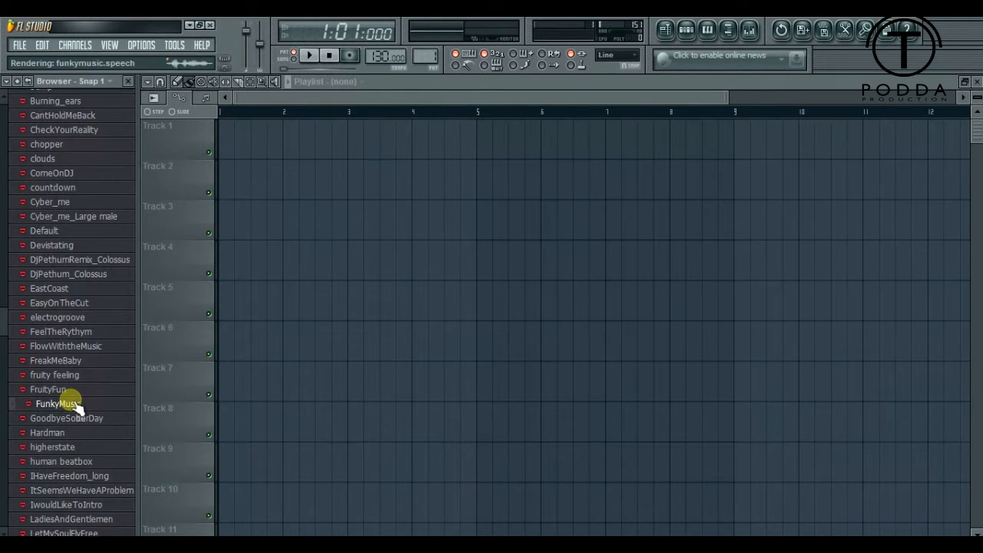
pyautogui.moveTo(71, 400)
pyautogui.mouseDown()
pyautogui.moveTo(43, 404)
pyautogui.moveTo(79, 406)
pyautogui.mouseUp()
pyautogui.rightClick(78, 404)
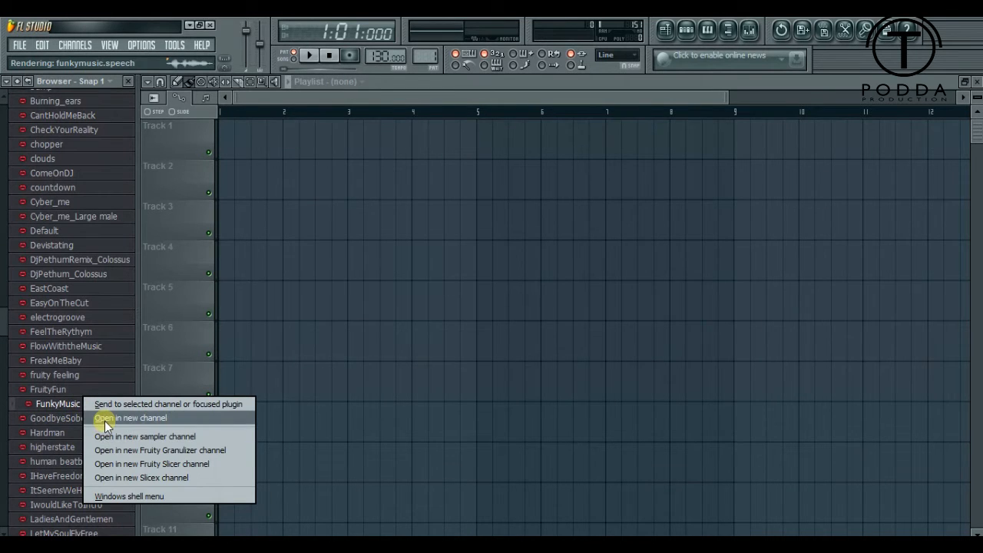
pyautogui.click(217, 419)
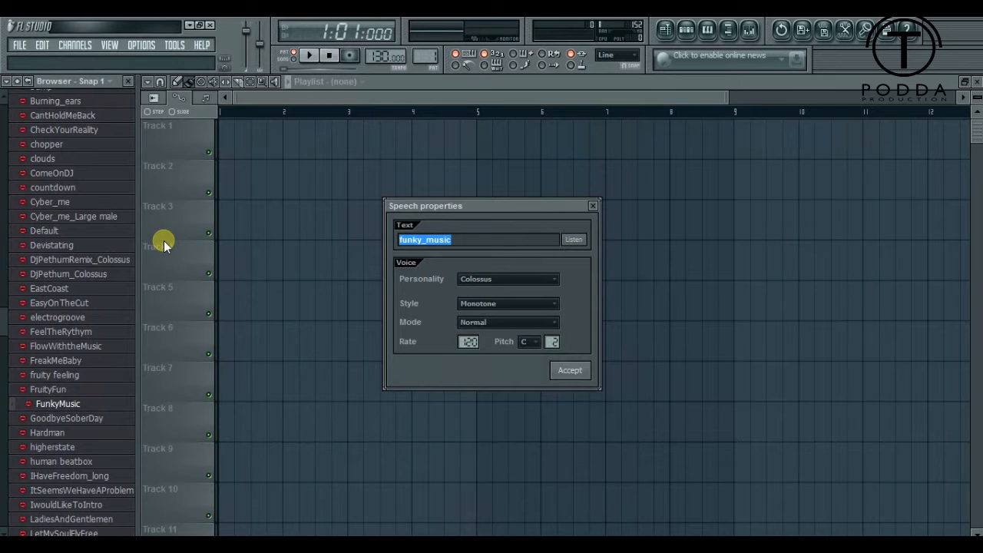
# - Replace the speech text with "dj", the DJ's name and "in tha mix", and listen to the result
pyautogui.write('pethum in')
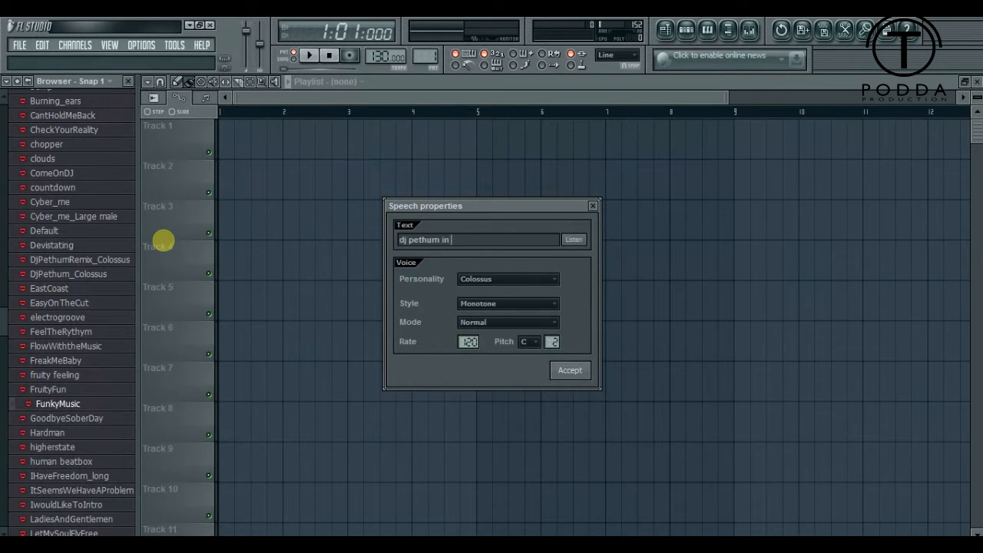
pyautogui.write('tha m')
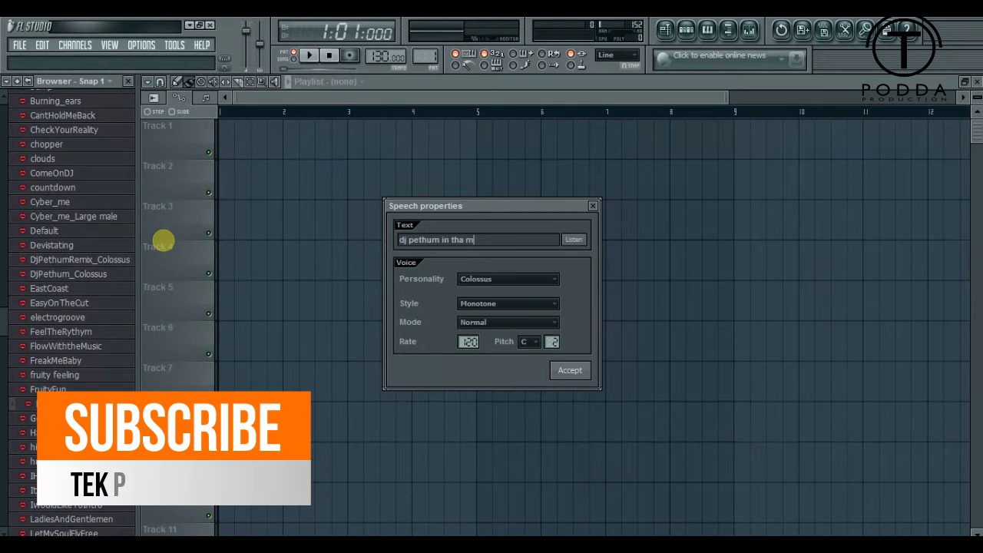
pyautogui.write('ix')
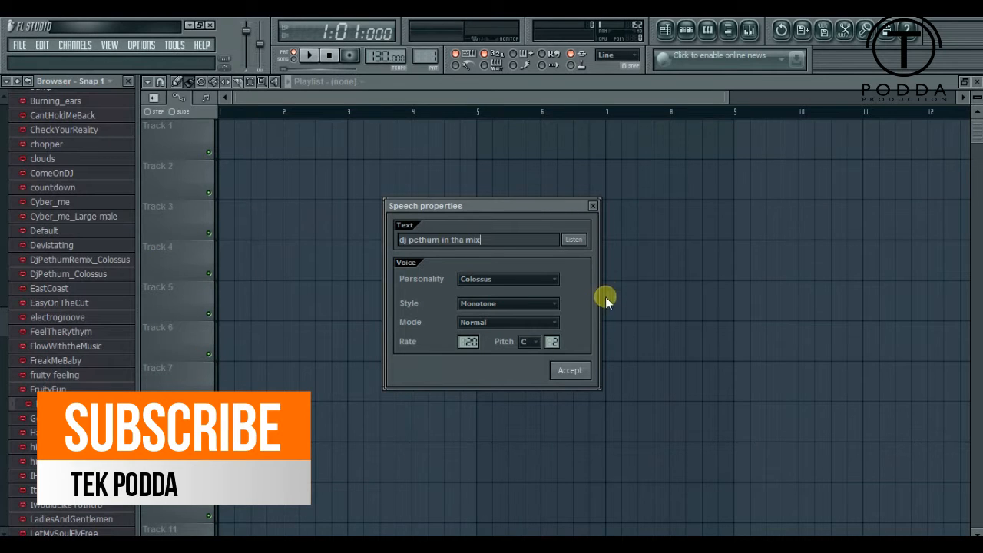
pyautogui.click(572, 240)
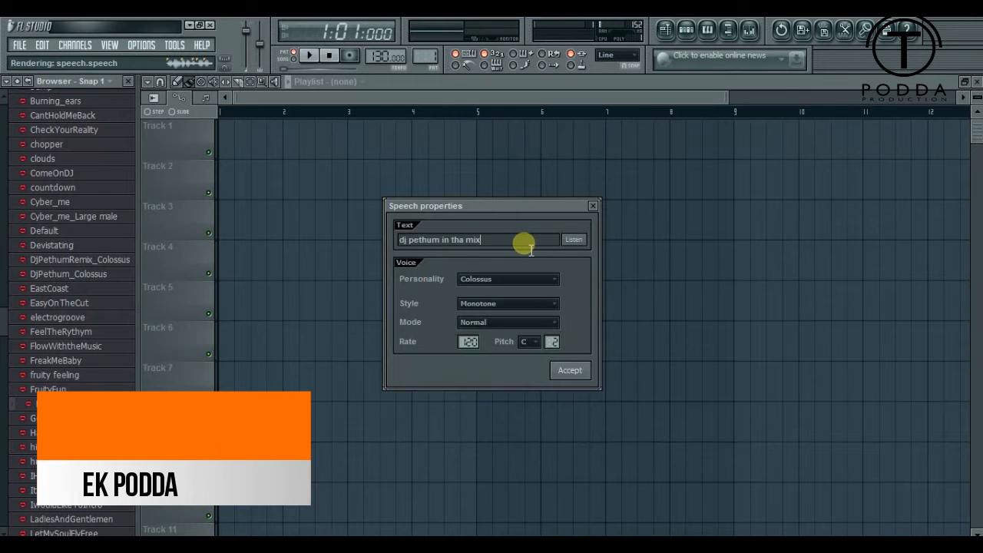
pyautogui.moveTo(474, 245); pyautogui.dragTo(331, 241)
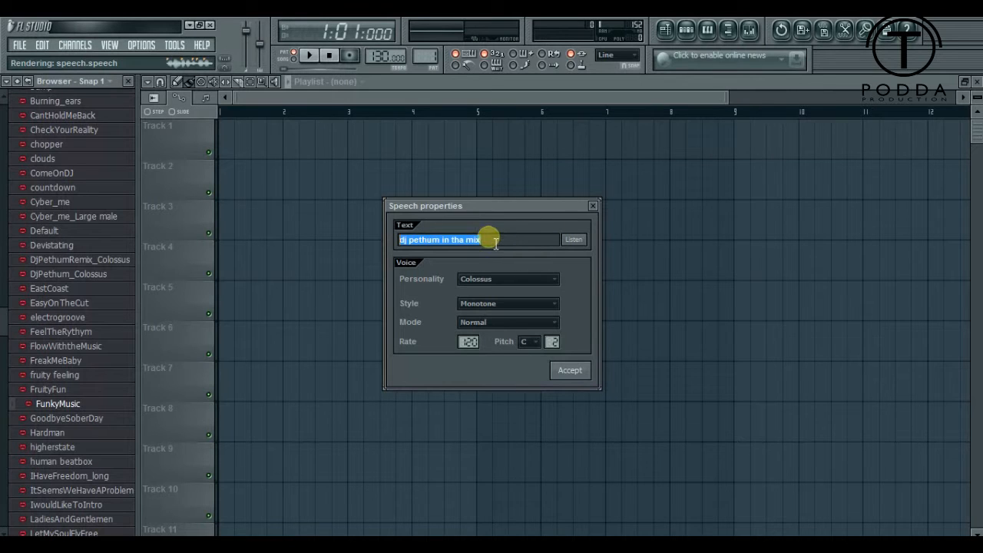
pyautogui.click(575, 241)
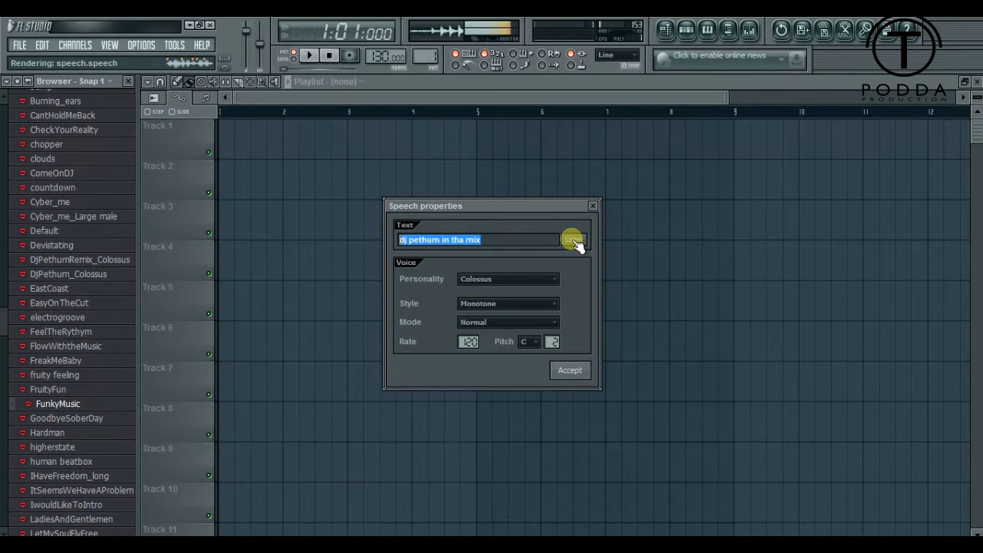
# - Try the Child, Mellow female, Robotoid and Munchkin personalities for the speech voice
pyautogui.click(540, 286)
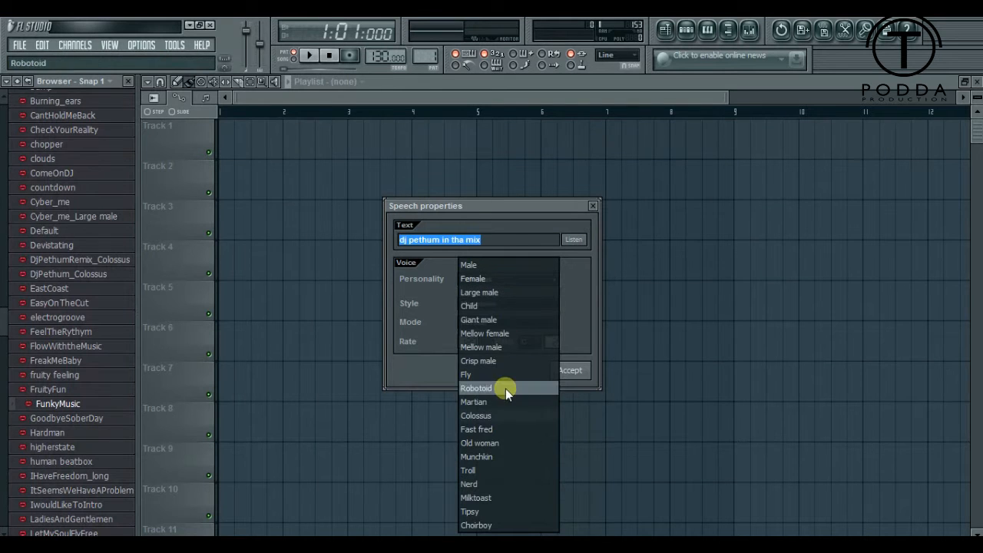
pyautogui.click(489, 306)
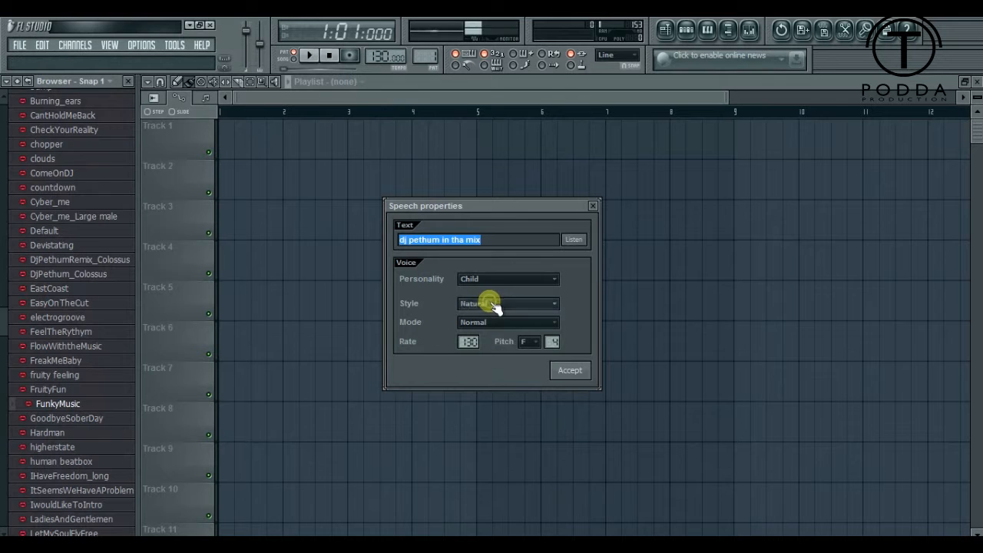
pyautogui.click(544, 278)
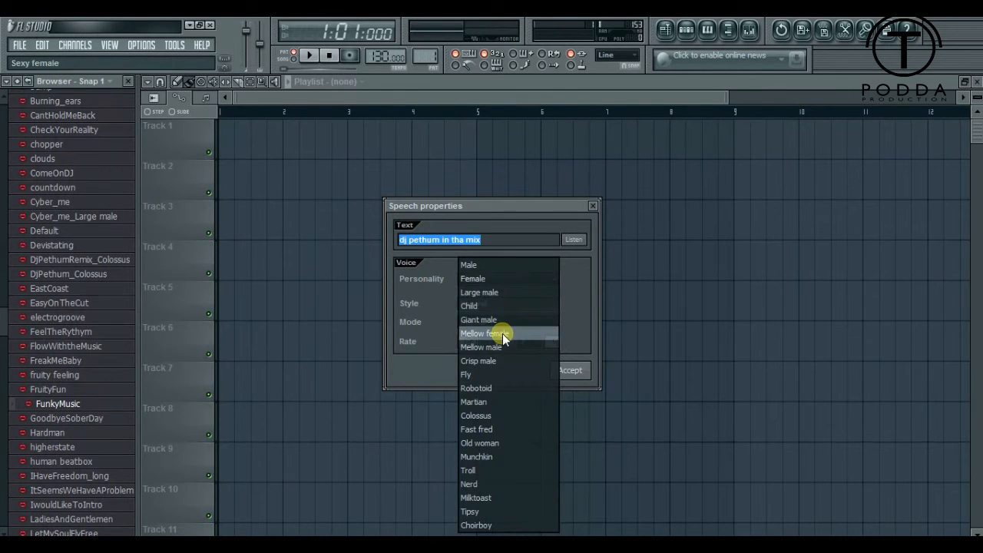
pyautogui.click(502, 333)
pyautogui.click(557, 281)
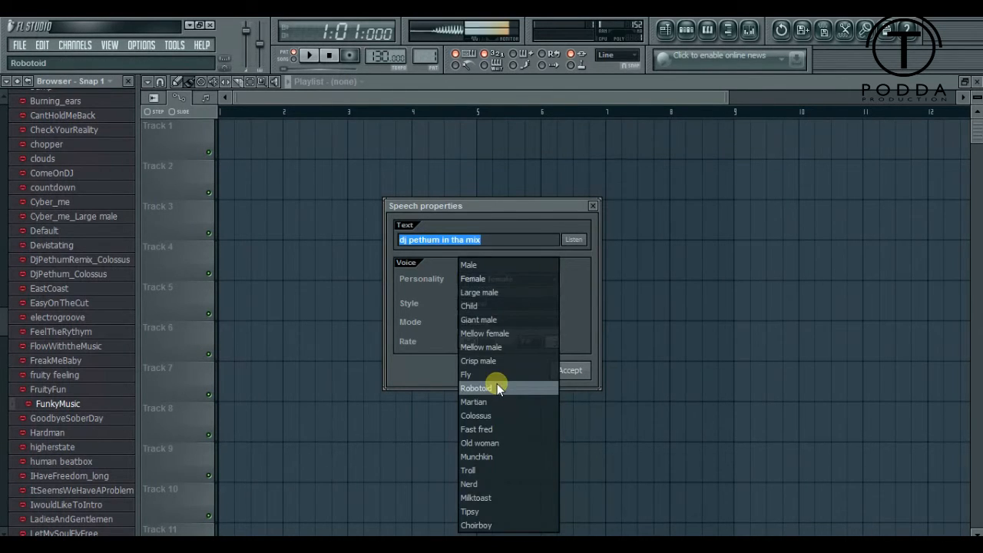
pyautogui.click(497, 383)
pyautogui.click(556, 279)
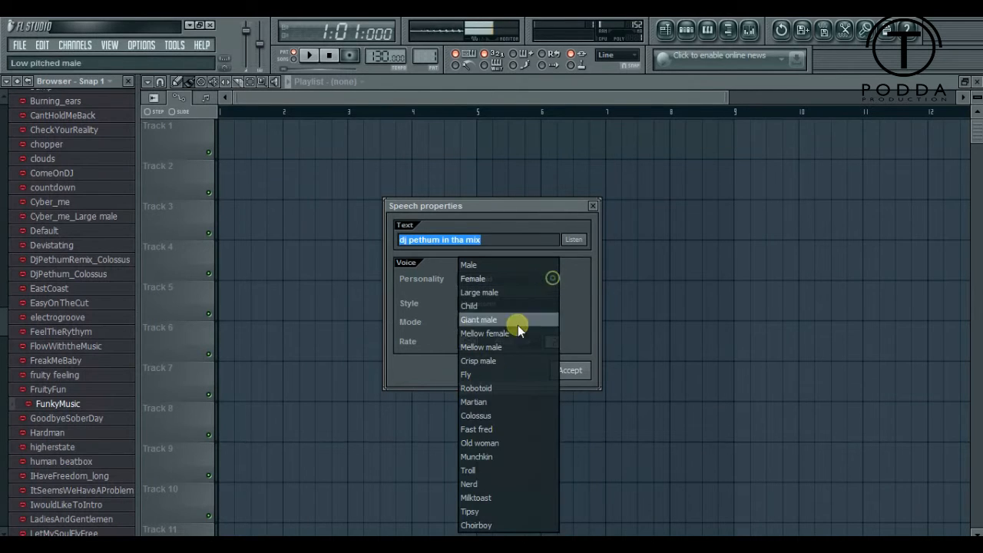
pyautogui.click(477, 453)
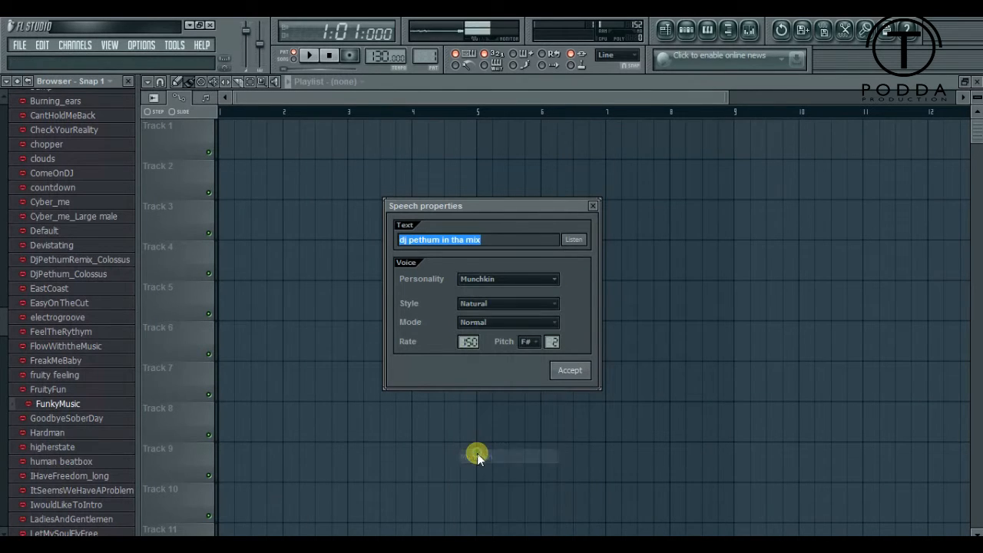
# - Set the speech voice's personality to Large male, try the Monotone and Sing styles, and choose the Random style
pyautogui.click(553, 278)
pyautogui.click(508, 292)
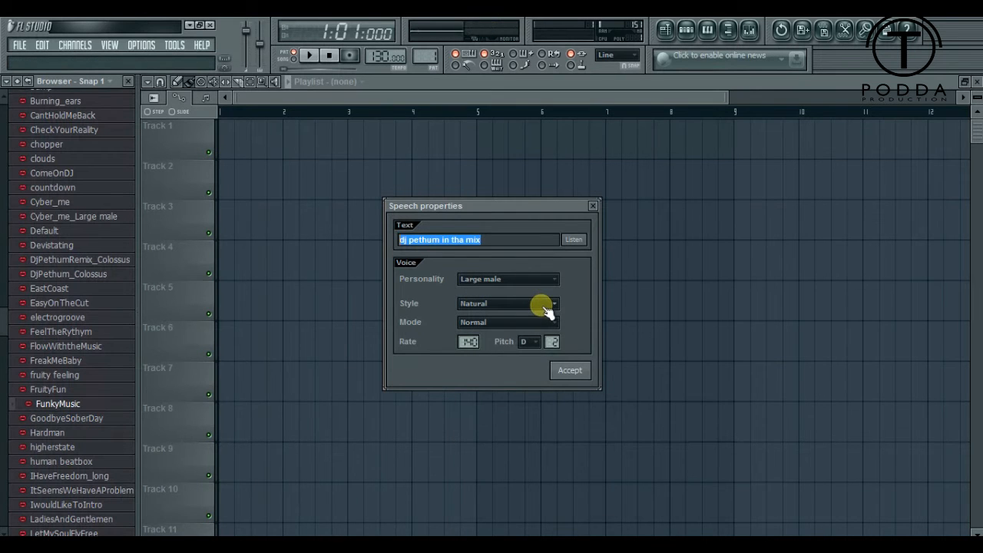
pyautogui.click(542, 306)
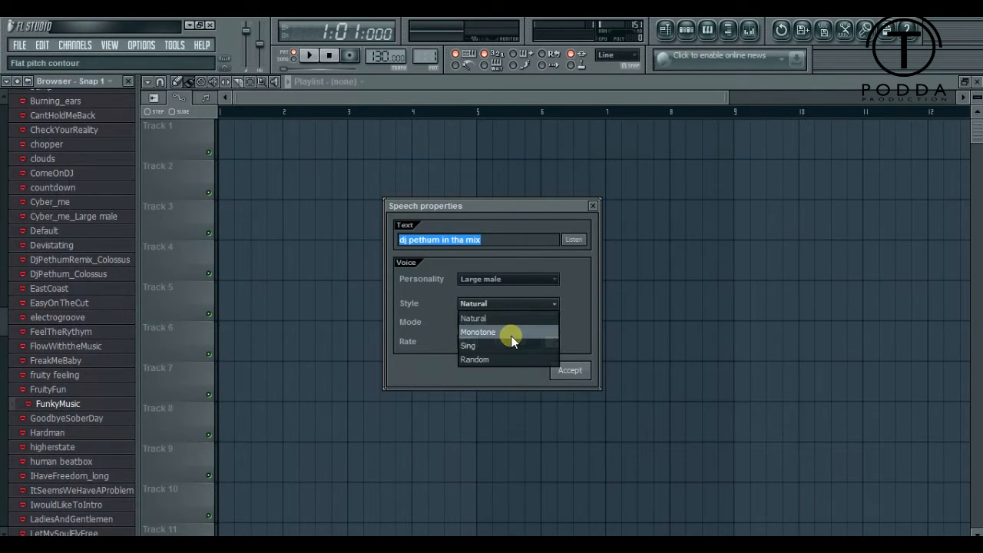
pyautogui.click(509, 334)
pyautogui.click(535, 303)
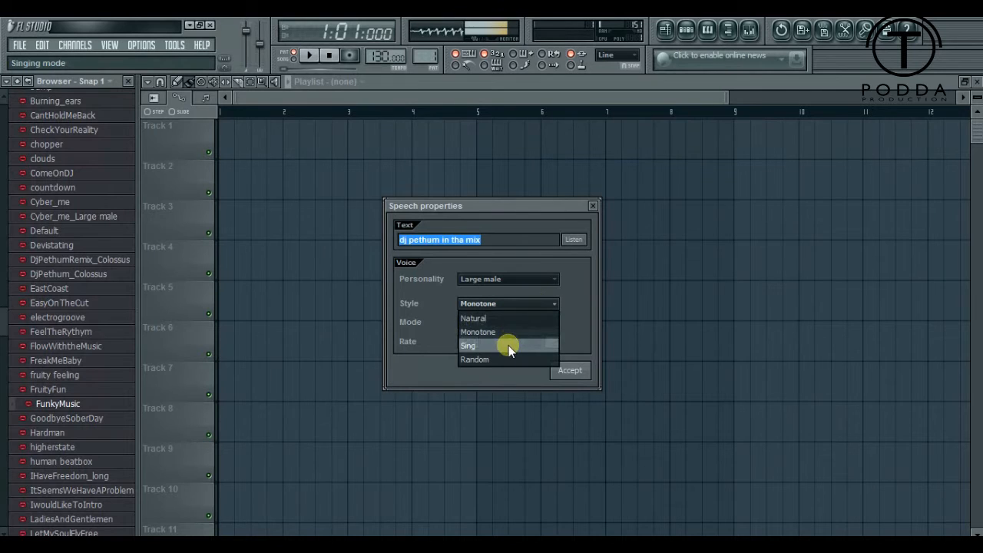
pyautogui.click(505, 347)
pyautogui.click(530, 305)
pyautogui.click(511, 361)
# - Compare the Breathy and Whispered modes with the Normal mode for the speech voice, finishing on Normal
pyautogui.click(543, 324)
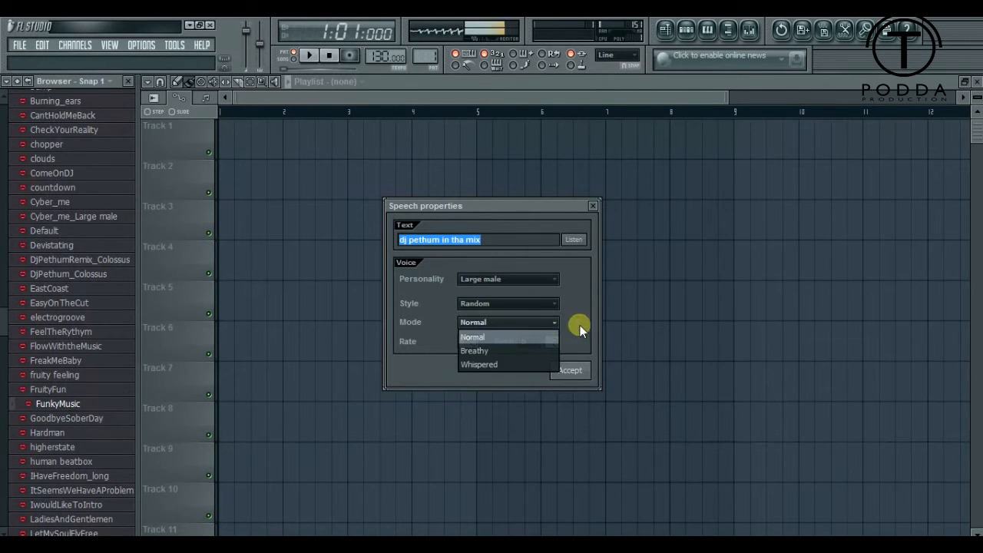
pyautogui.click(509, 348)
pyautogui.click(536, 323)
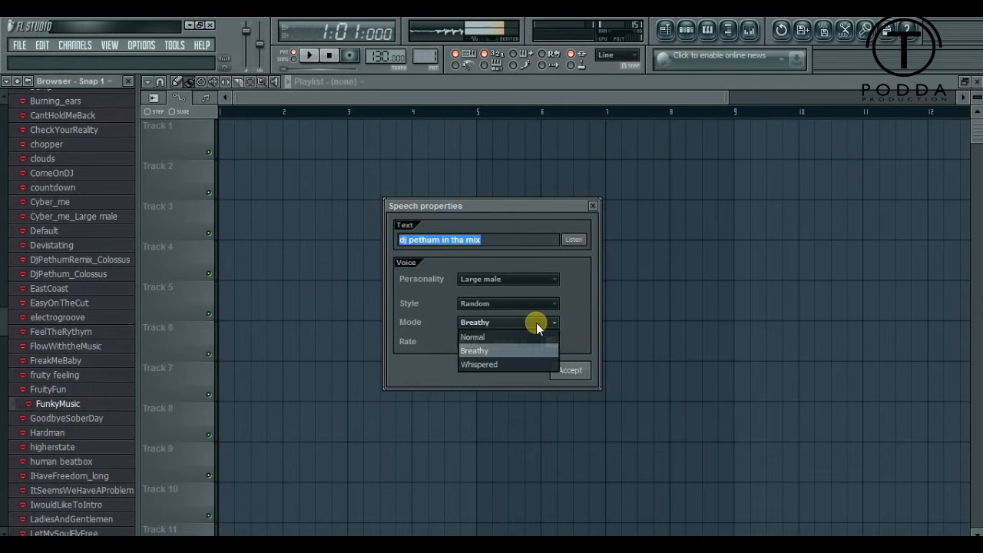
pyautogui.click(515, 362)
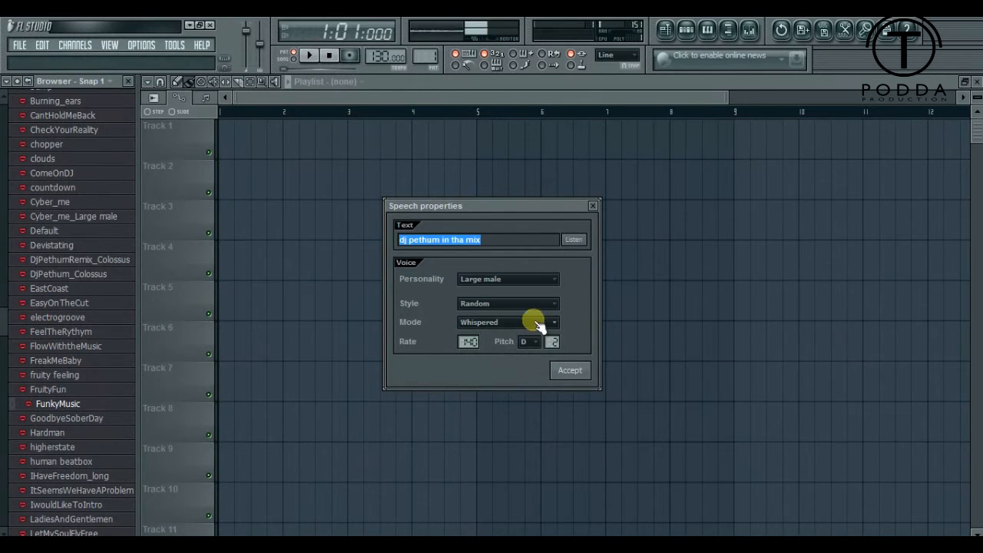
pyautogui.click(534, 323)
pyautogui.click(497, 336)
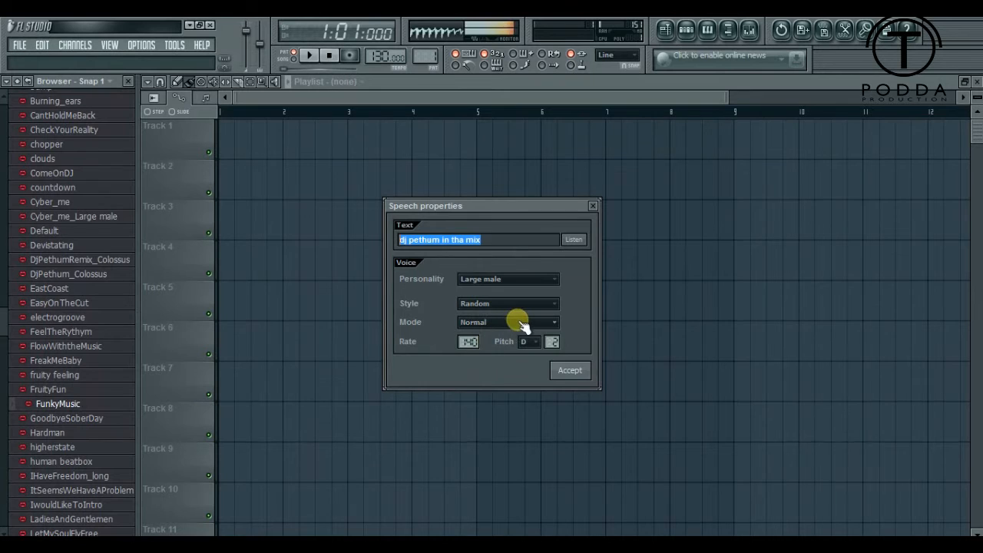
pyautogui.click(515, 323)
pyautogui.click(498, 352)
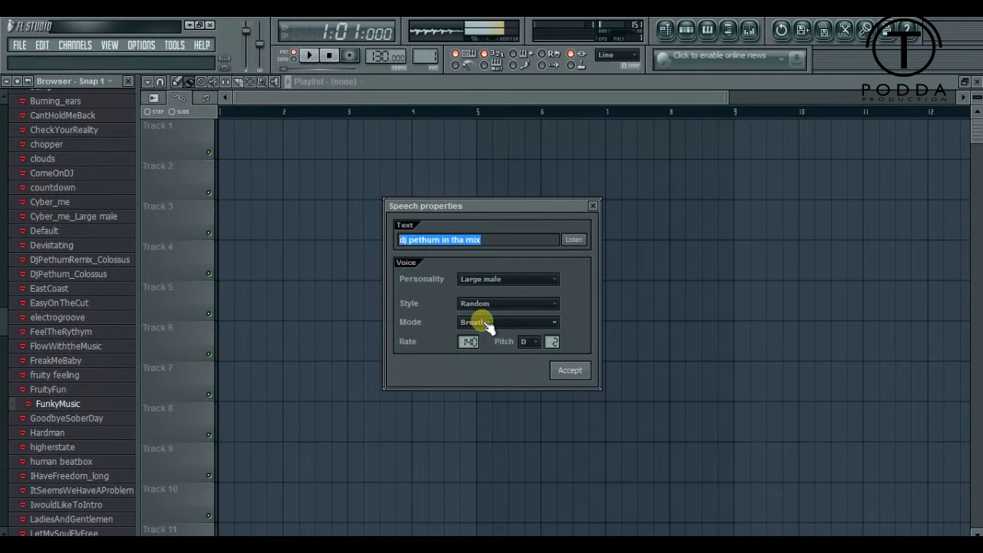
pyautogui.click(509, 323)
pyautogui.click(526, 364)
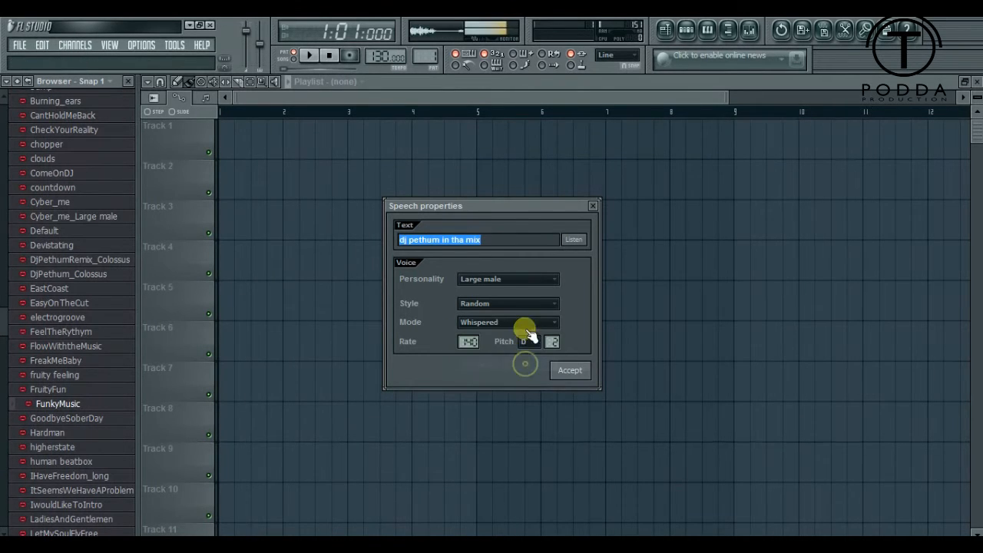
pyautogui.click(527, 324)
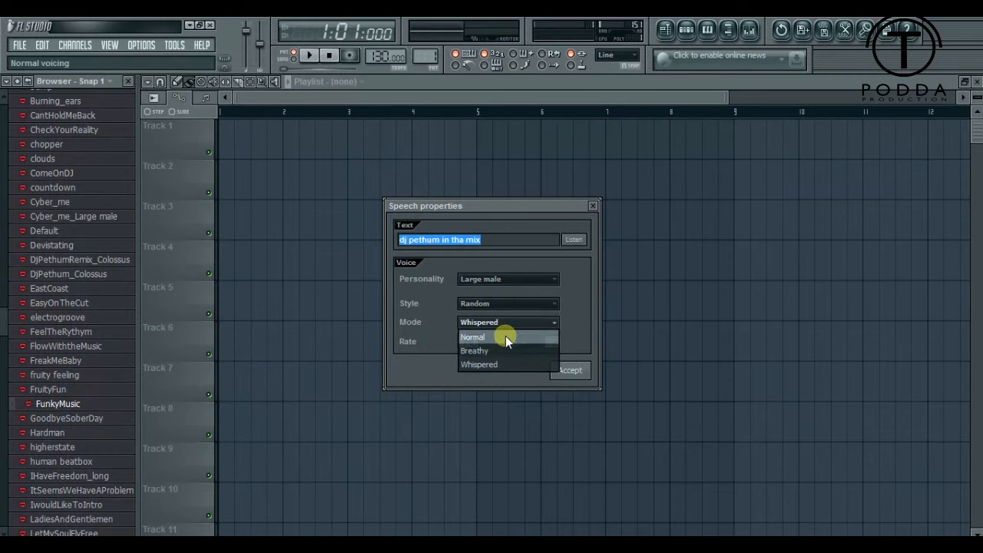
pyautogui.click(505, 337)
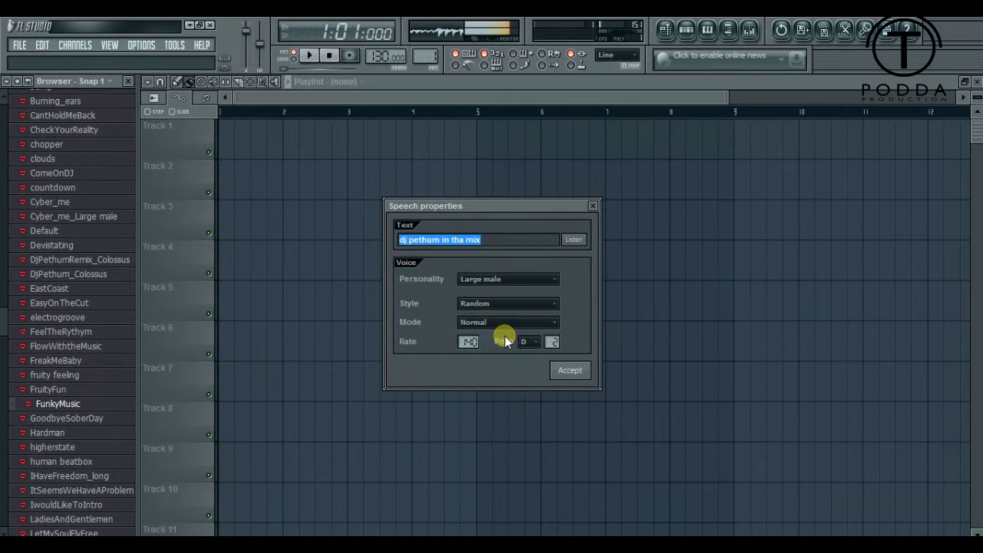
# - Accept the speech properties and save them as a speech synthesis file in the Speech folder under the suggested name
pyautogui.click(571, 372)
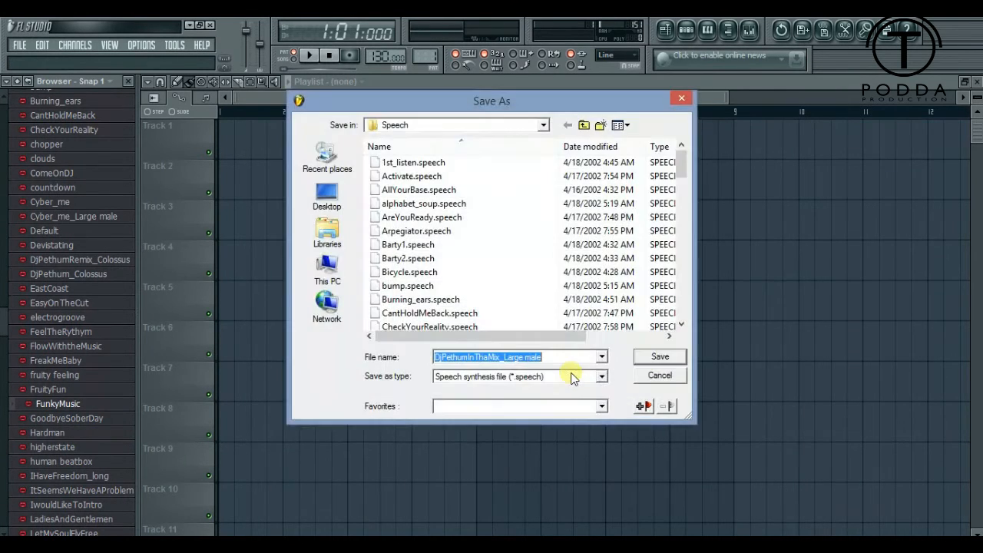
pyautogui.moveTo(683, 152); pyautogui.dragTo(684, 188)
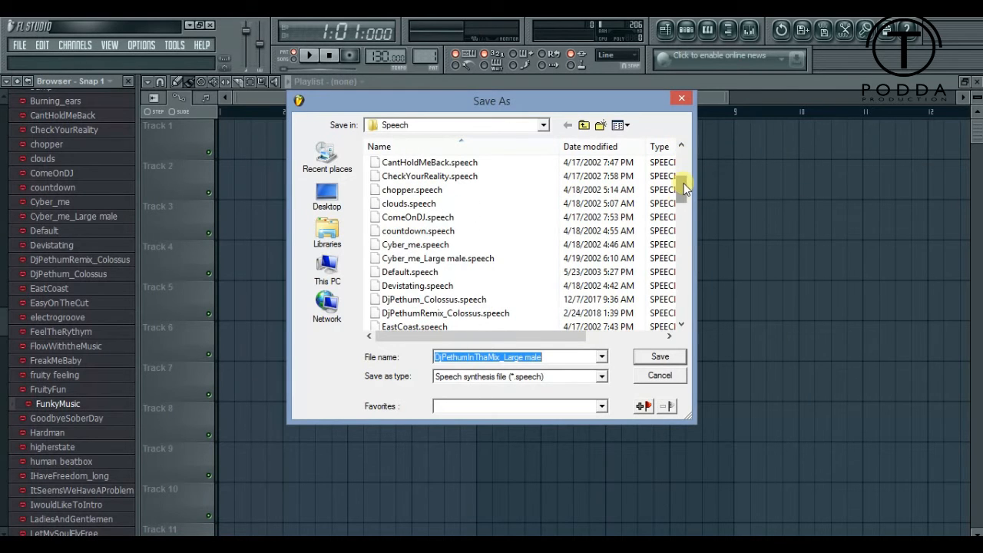
pyautogui.click(659, 357)
# - Place the voice tag on the first step of its channel in the step sequencer and play the pattern to check it
pyautogui.click(686, 29)
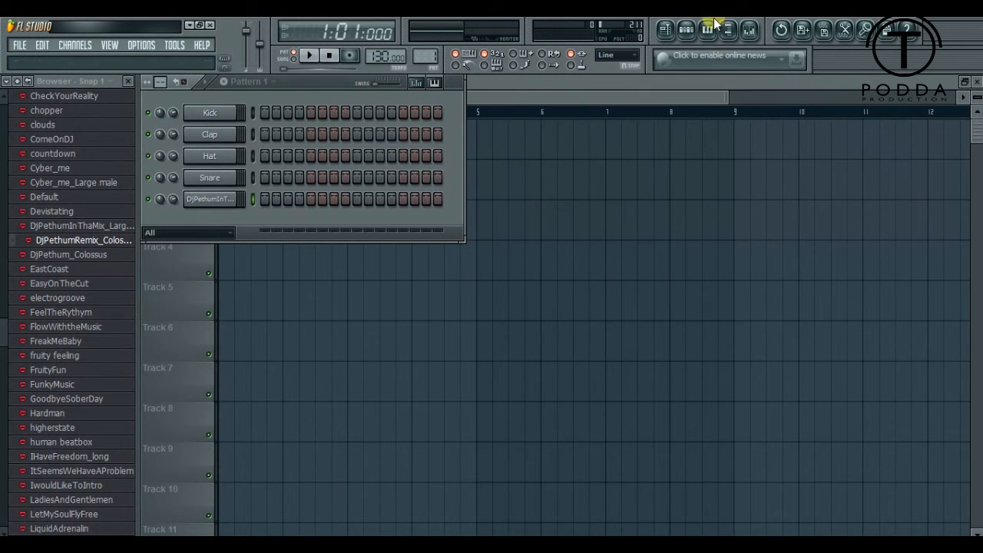
pyautogui.click(686, 29)
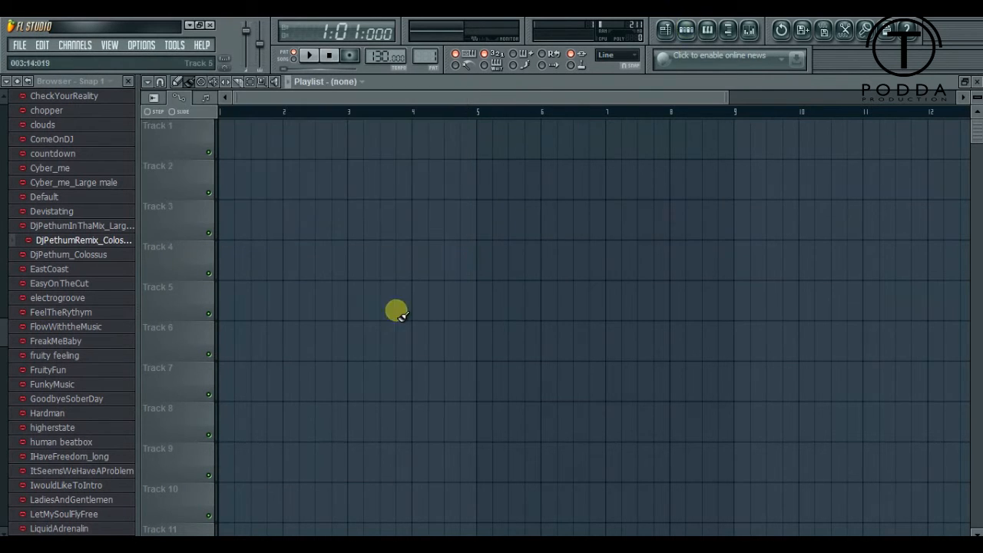
pyautogui.click(686, 30)
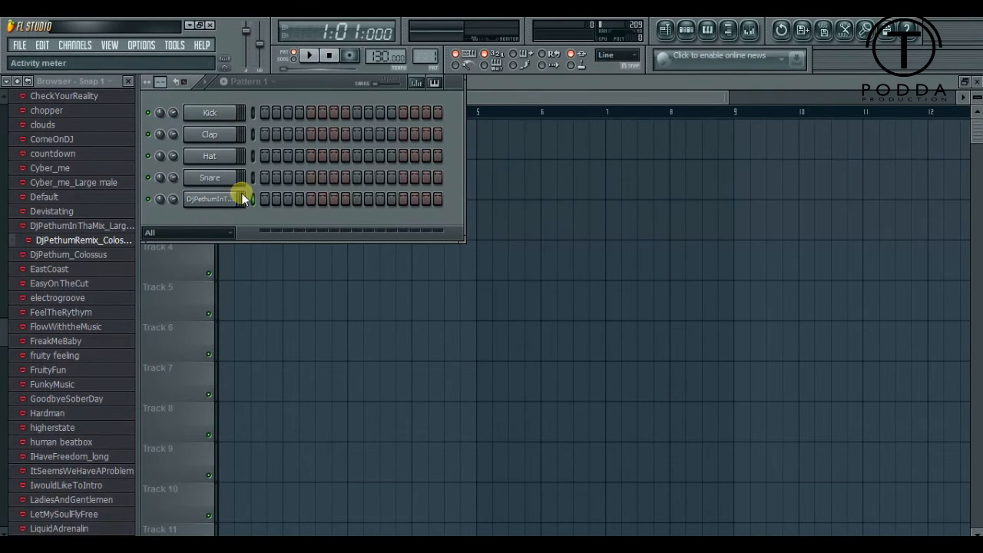
pyautogui.click(265, 199)
pyautogui.click(309, 60)
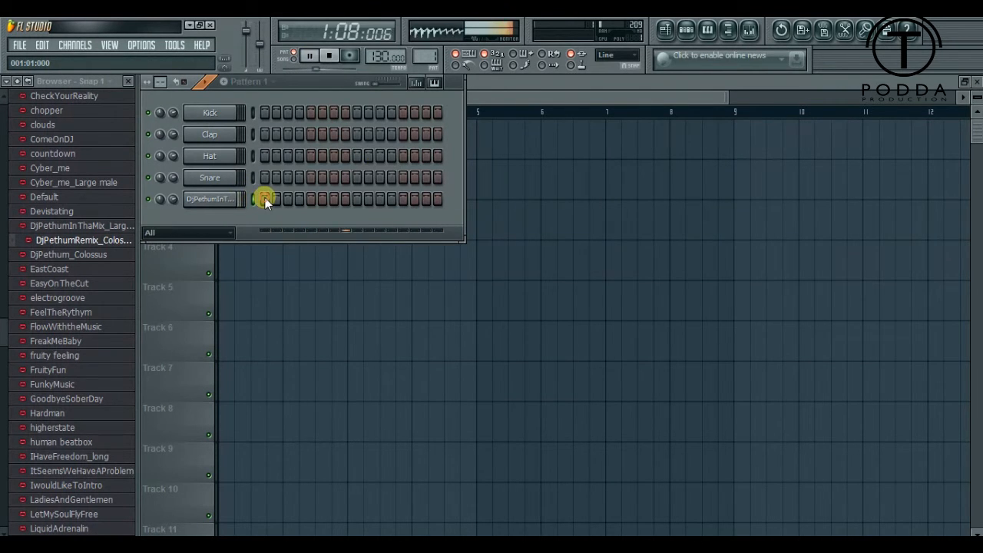
pyautogui.click(338, 198)
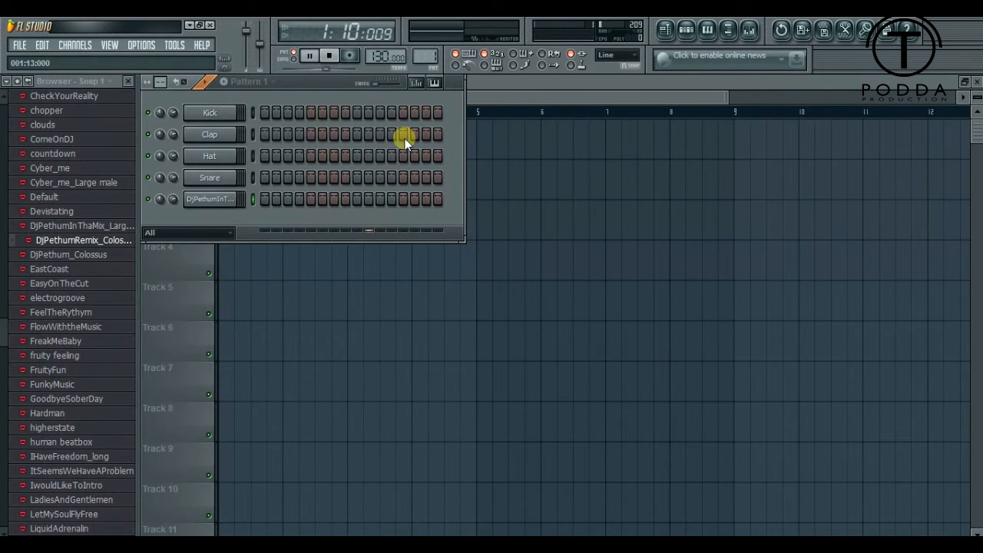
pyautogui.click(266, 198)
pyautogui.click(309, 54)
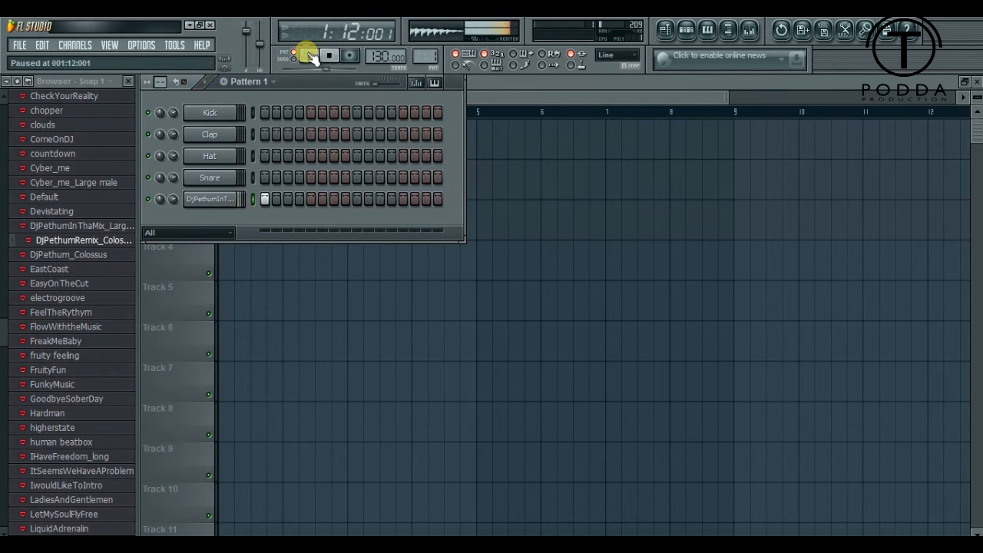
pyautogui.click(17, 47)
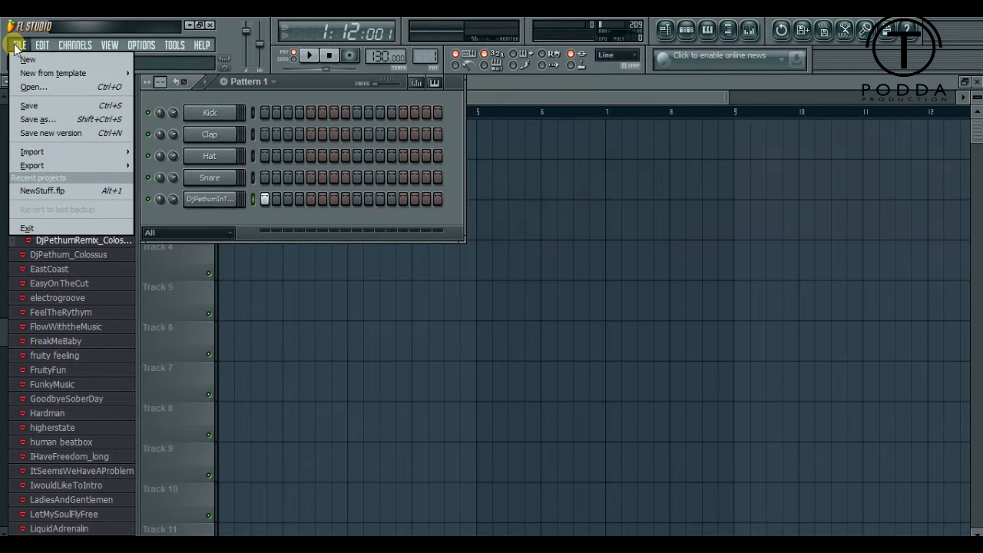
pyautogui.moveTo(50, 166)
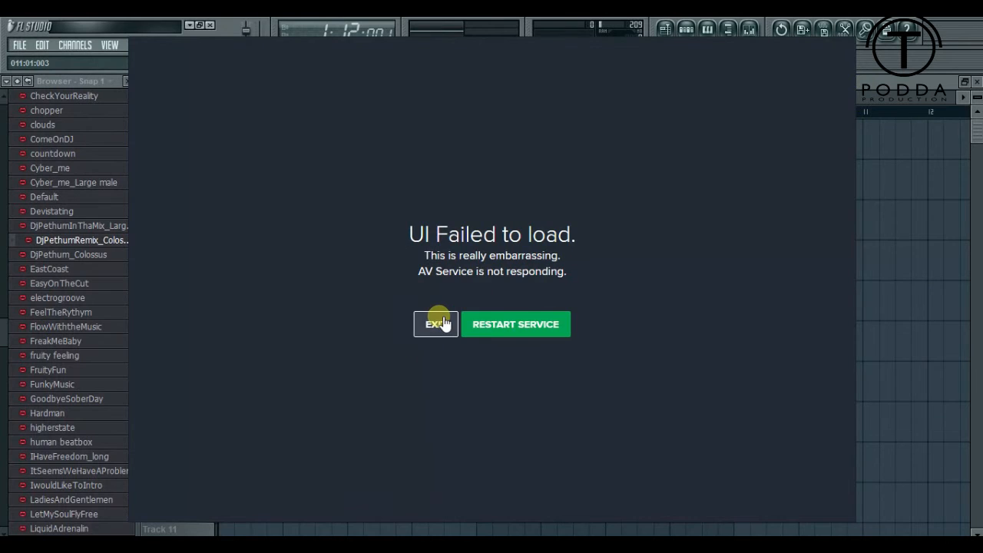
pyautogui.click(444, 324)
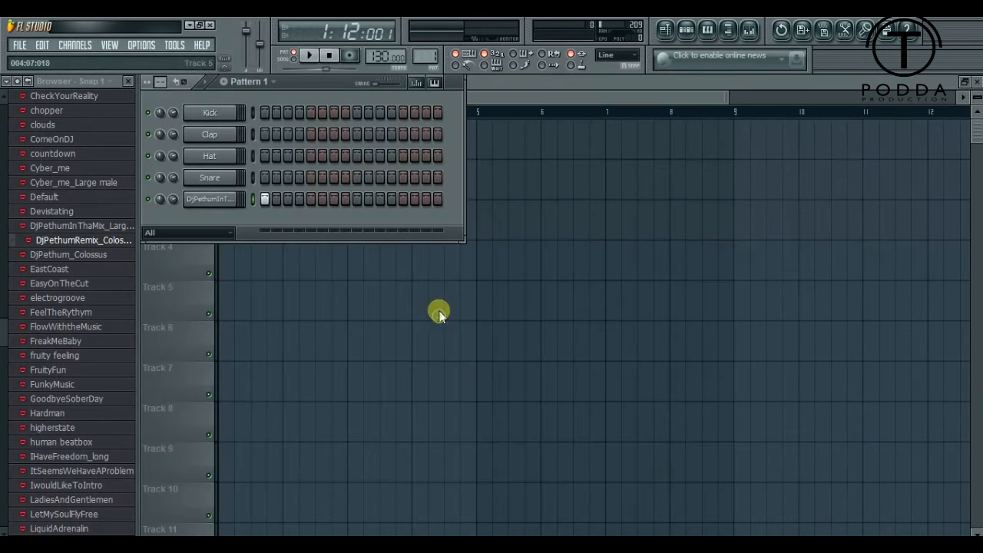
# - Export the pattern as an MP3 file to the Downloads folder, named "dj" plus the DJ's name, and render it with the existing settings
pyautogui.click(19, 46)
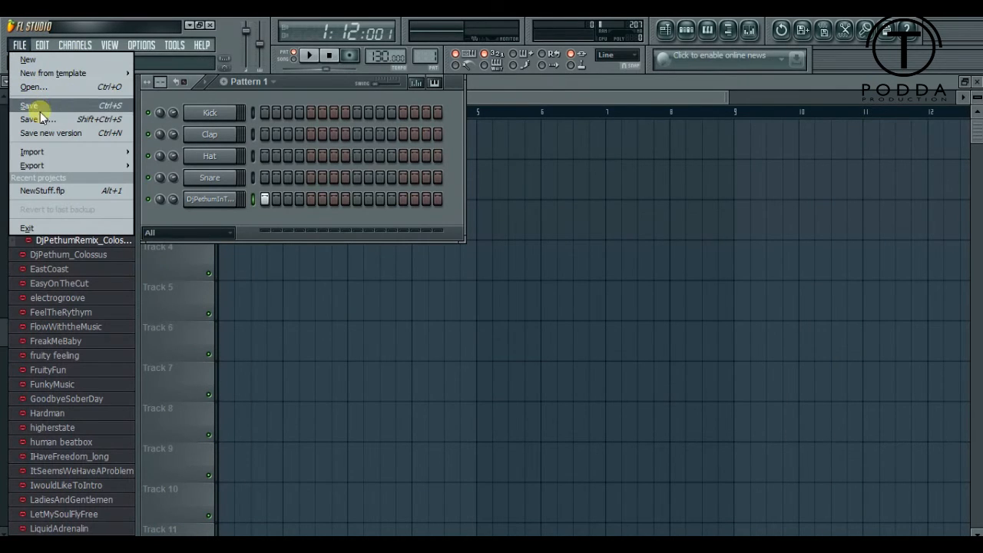
pyautogui.moveTo(109, 166)
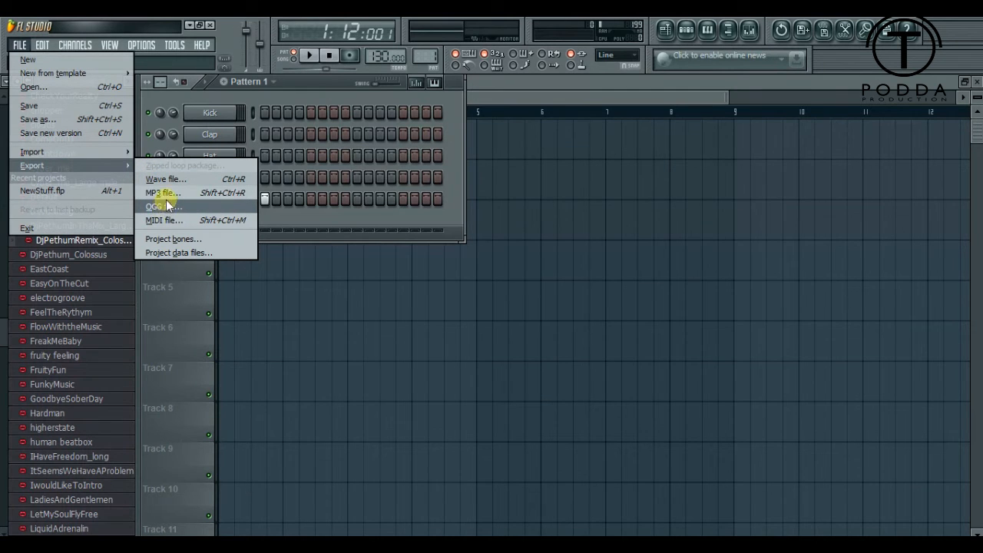
pyautogui.click(230, 194)
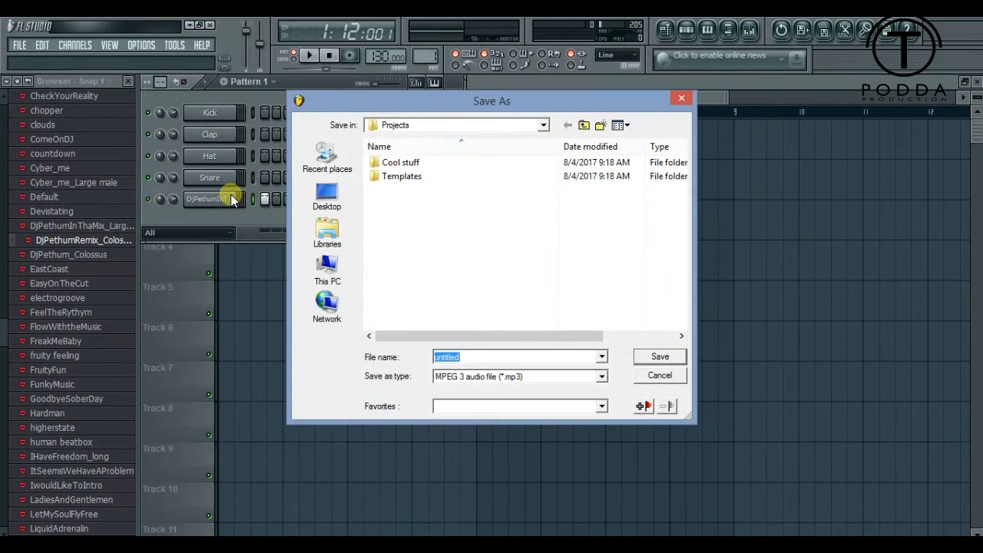
pyautogui.click(331, 266)
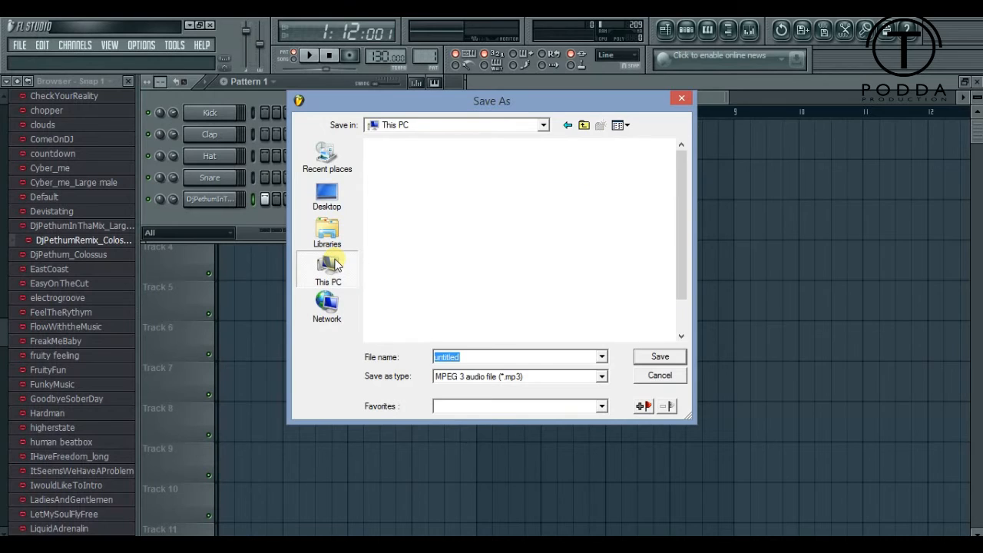
pyautogui.click(423, 250)
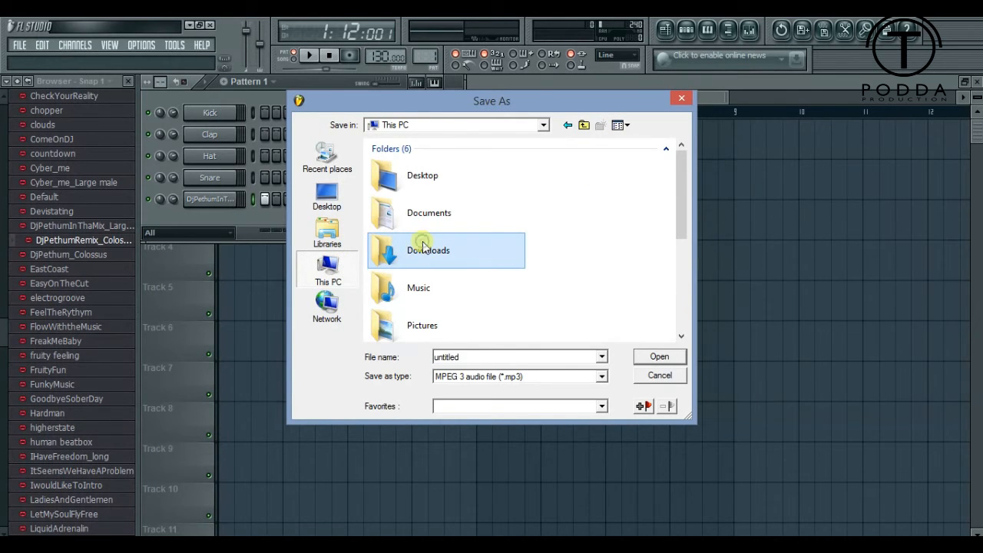
pyautogui.doubleClick(423, 244)
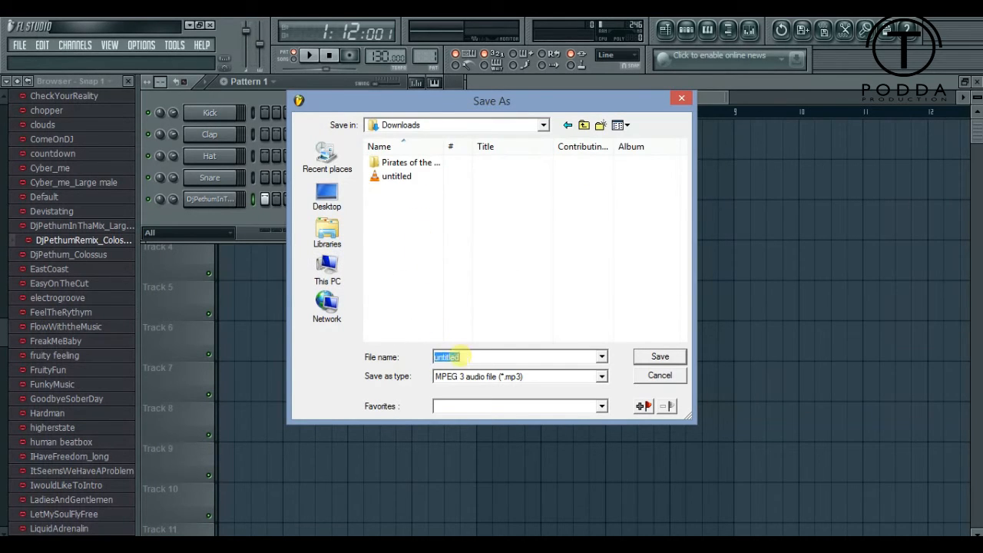
pyautogui.write('dj pethum')
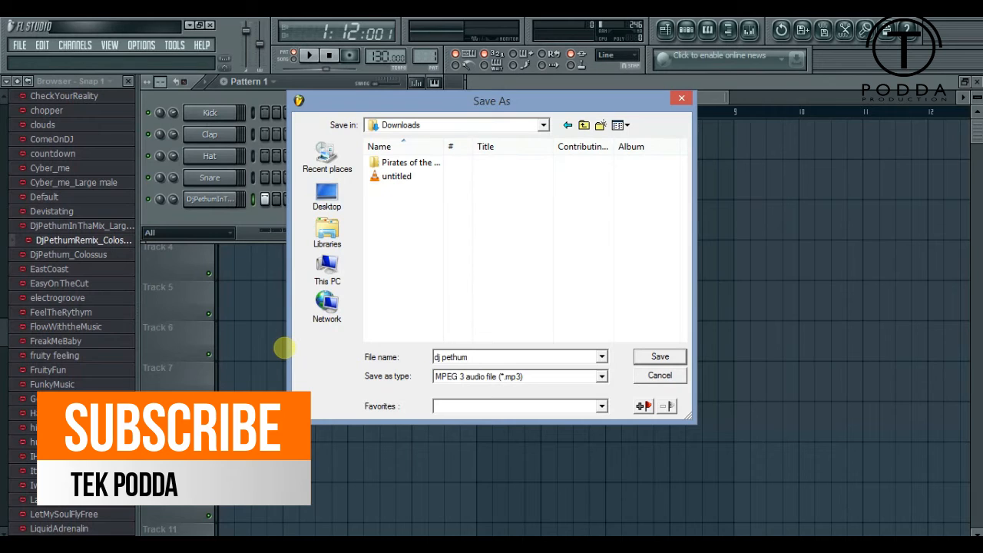
pyautogui.click(651, 363)
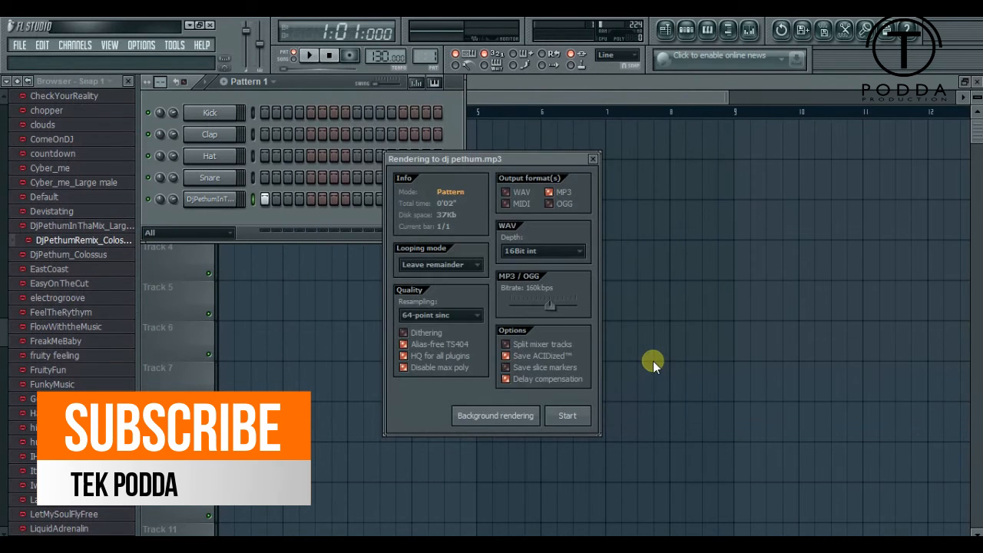
pyautogui.click(575, 416)
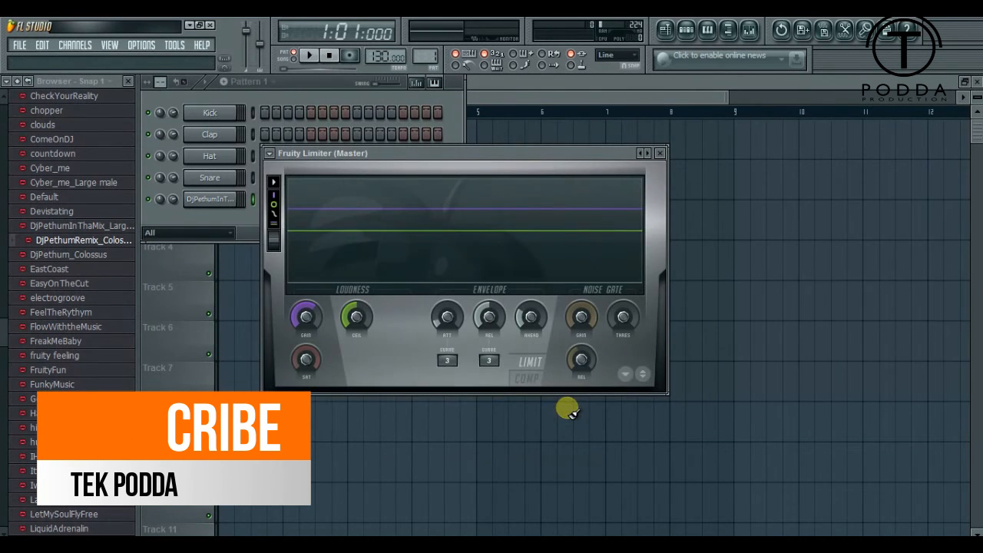
pyautogui.moveTo(494, 152); pyautogui.dragTo(378, 256)
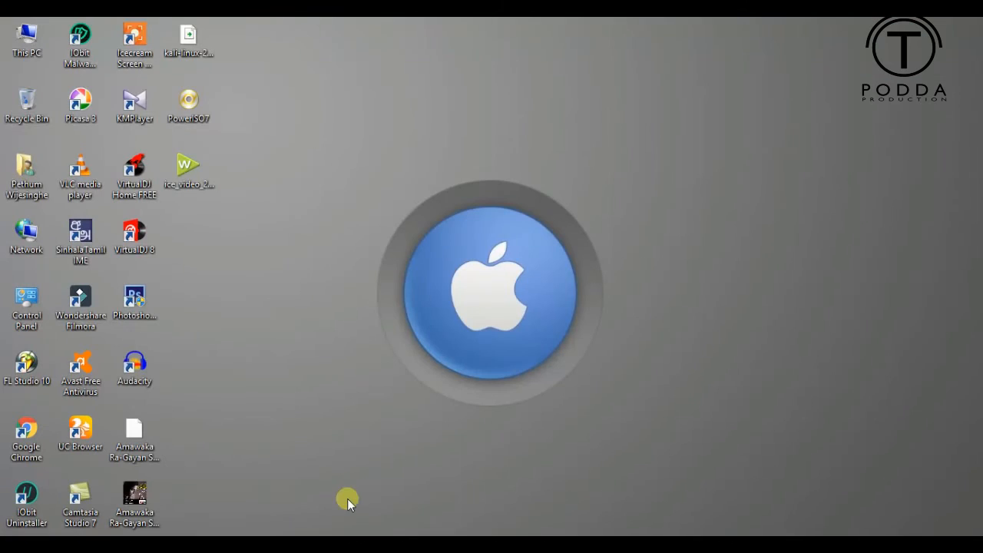
# - Switch to the Downloads folder in File Explorer, play the exported MP3 in VLC at 125% volume, and close both windows
pyautogui.rightClick(269, 158)
pyautogui.click(274, 208)
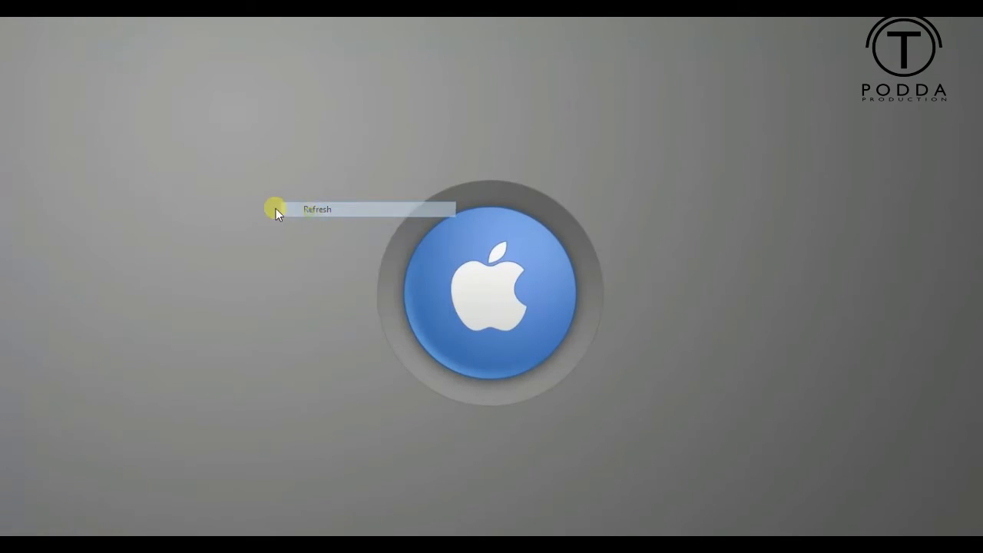
pyautogui.doubleClick(34, 178)
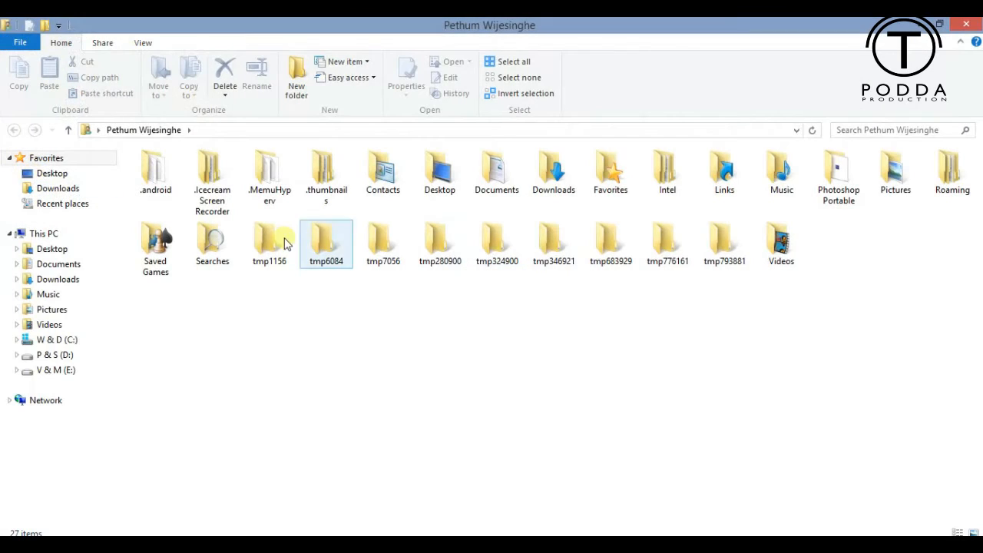
pyautogui.doubleClick(556, 169)
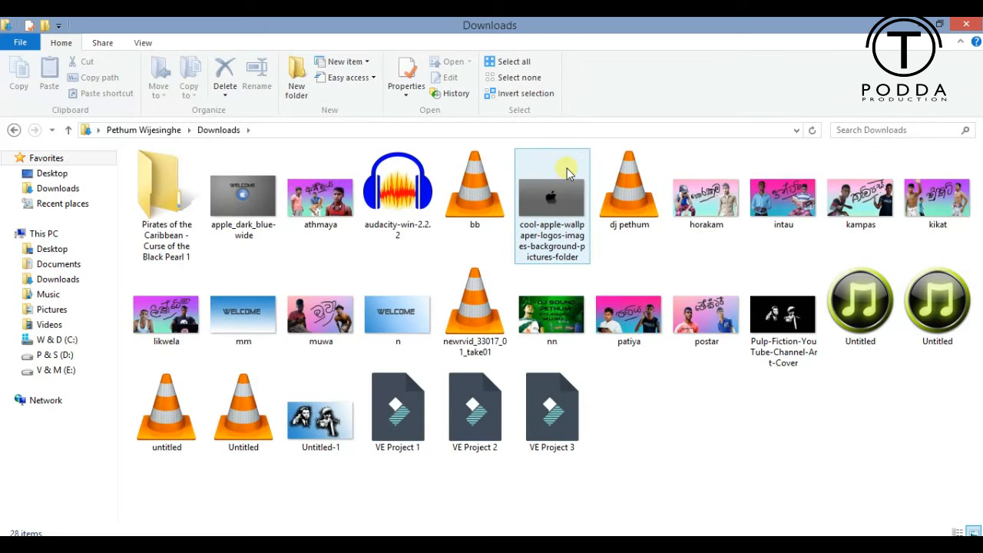
pyautogui.click(643, 179)
pyautogui.doubleClick(642, 177)
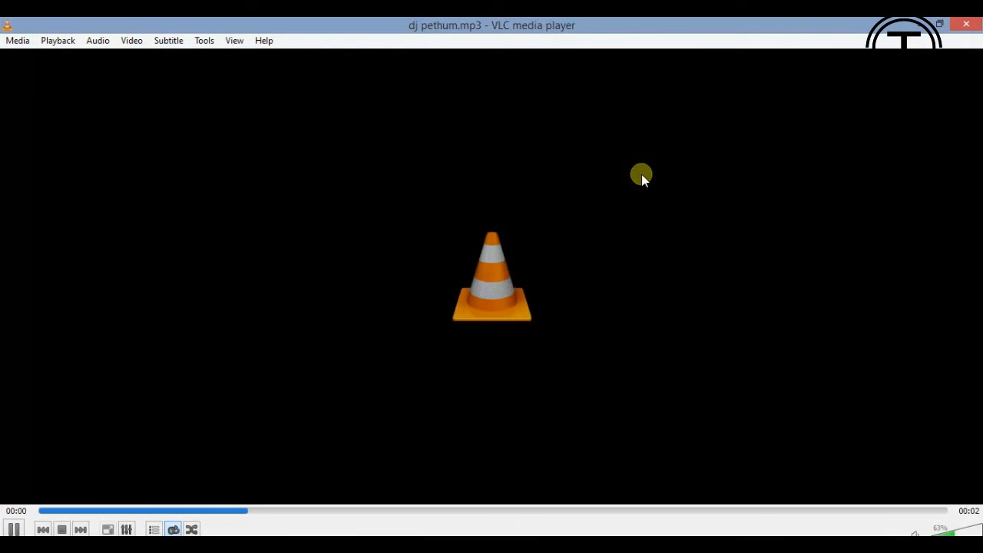
pyautogui.scroll(5, 676, 270)
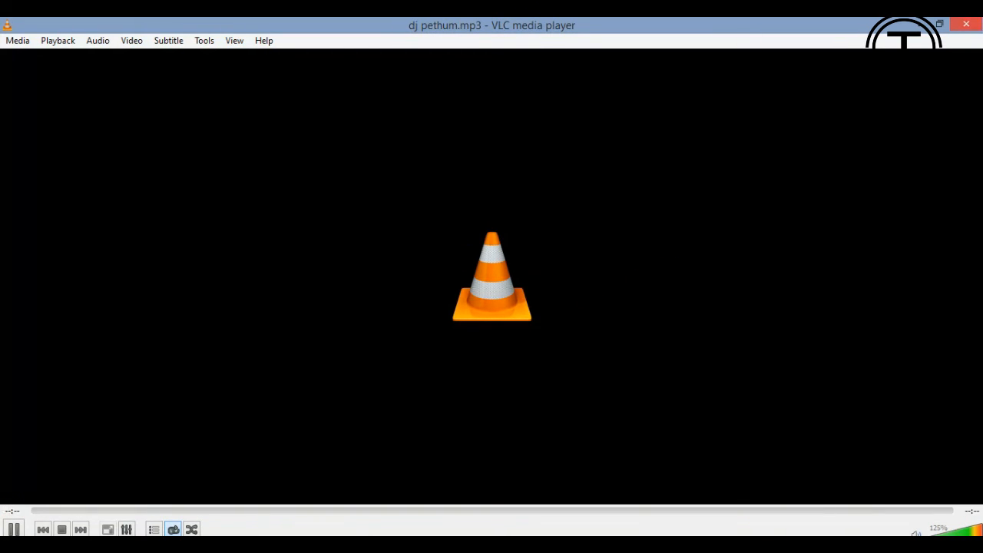
pyautogui.click(967, 23)
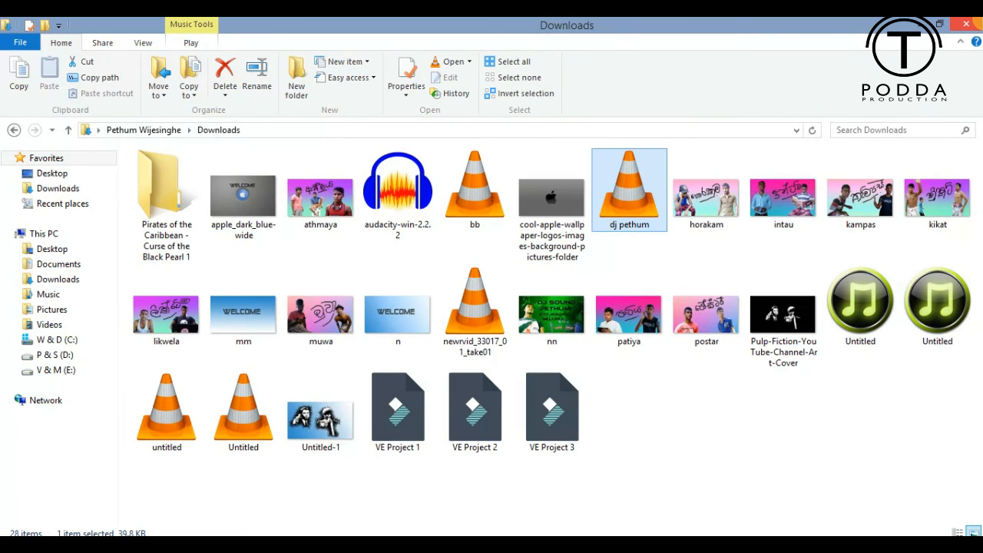
pyautogui.click(966, 24)
pyautogui.rightClick(576, 157)
pyautogui.click(623, 194)
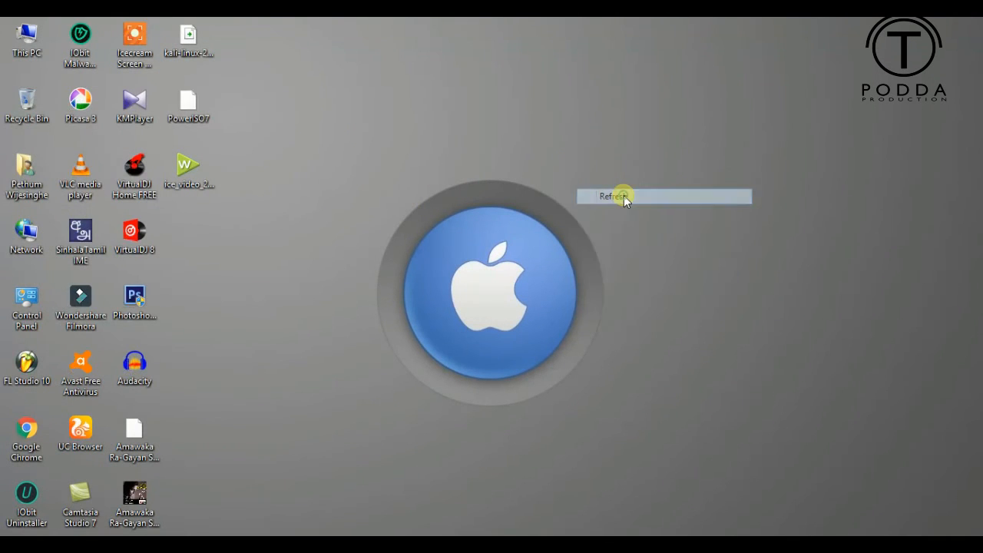
pyautogui.rightClick(624, 199)
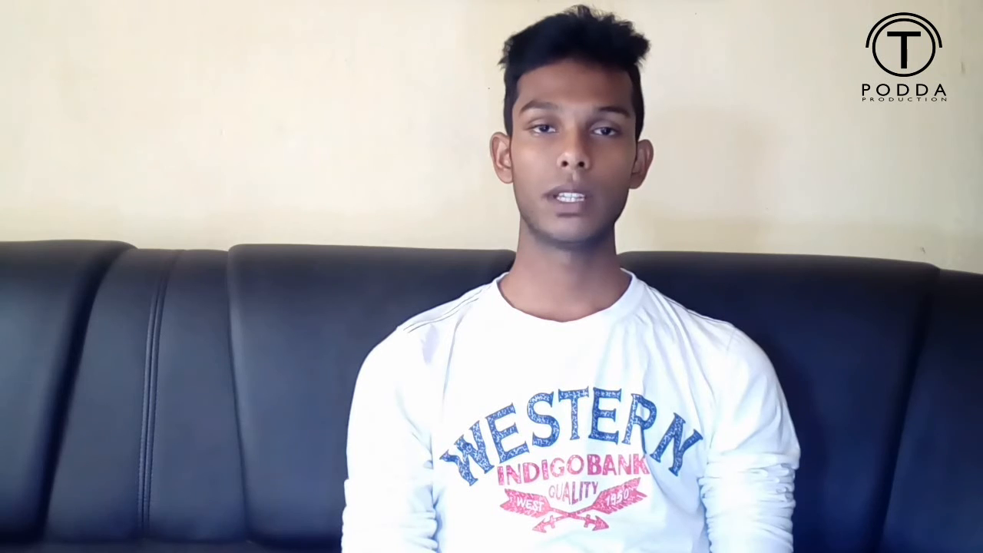